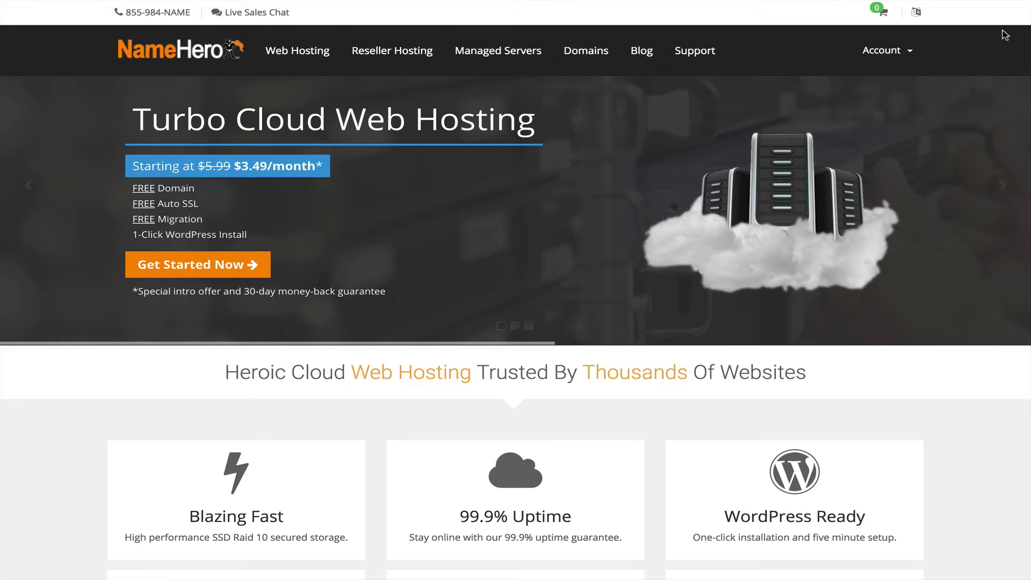
Step: Log in to the NameHero client area and open the HalloweencostumeBlog.com Basic Plus hosting details
mouse_move(910, 53)
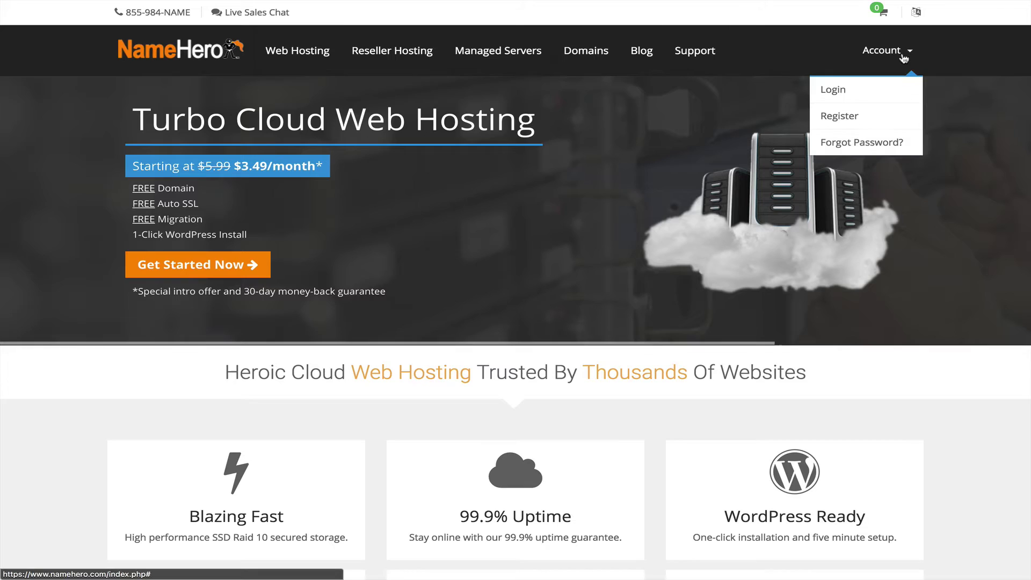
left_click(833, 91)
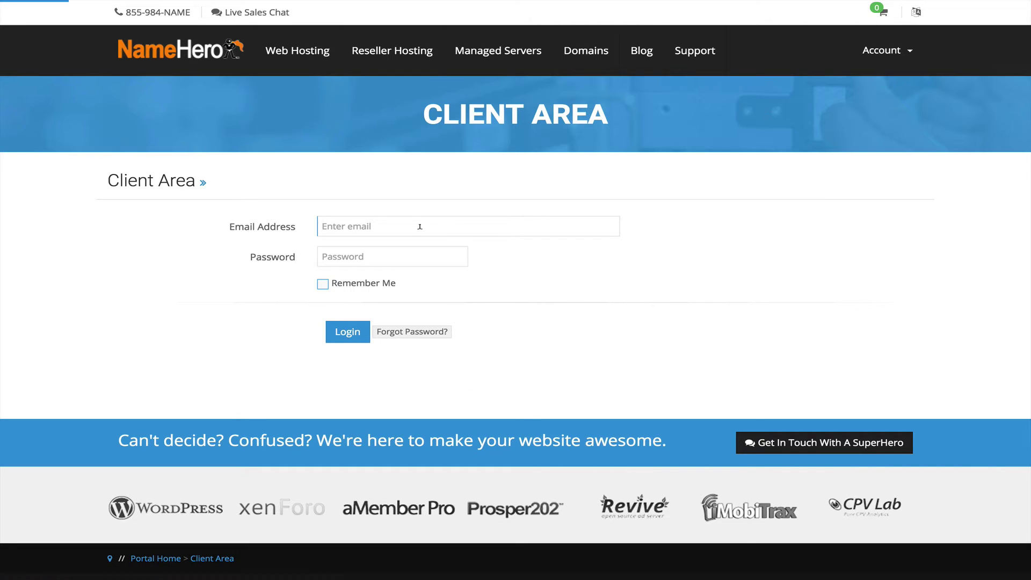
left_click(449, 226)
key("Tab")
type("••••••••••")
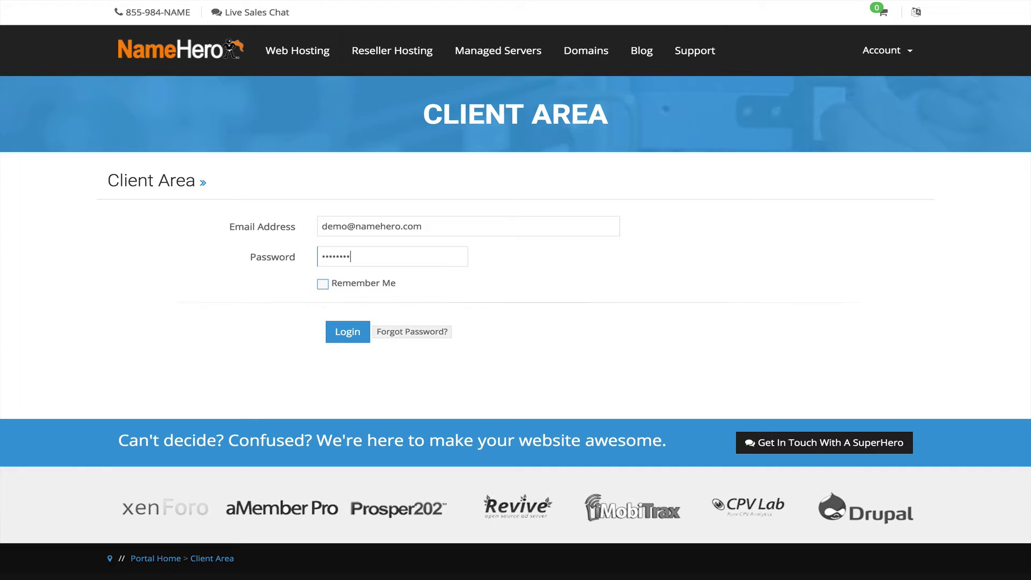
left_click(335, 331)
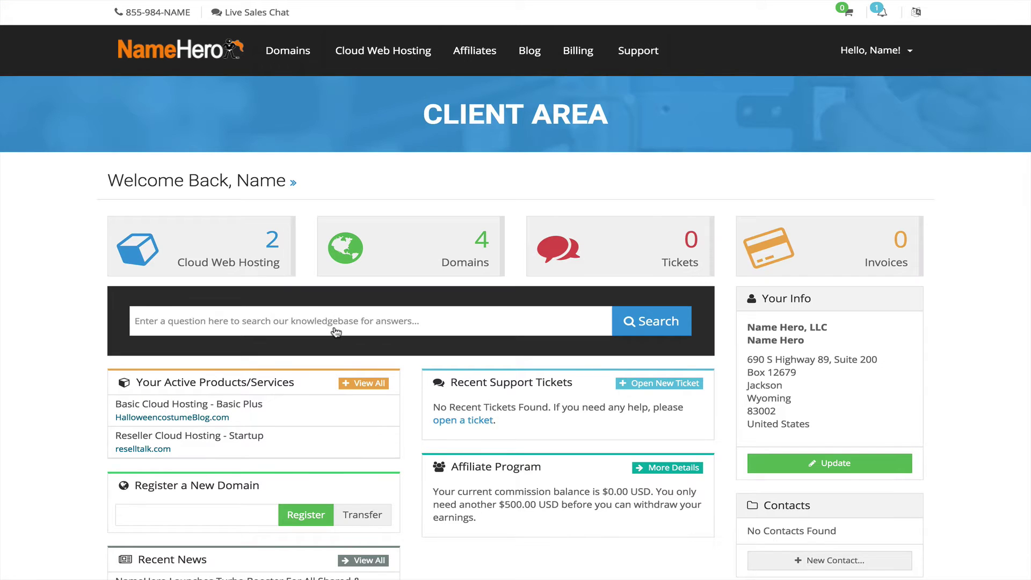
left_click(264, 253)
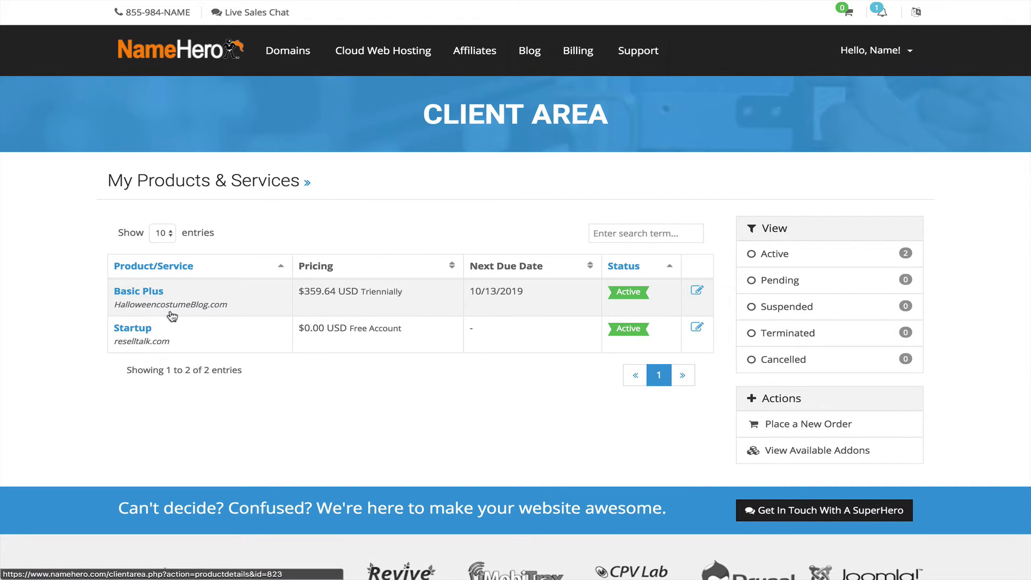
left_click(160, 291)
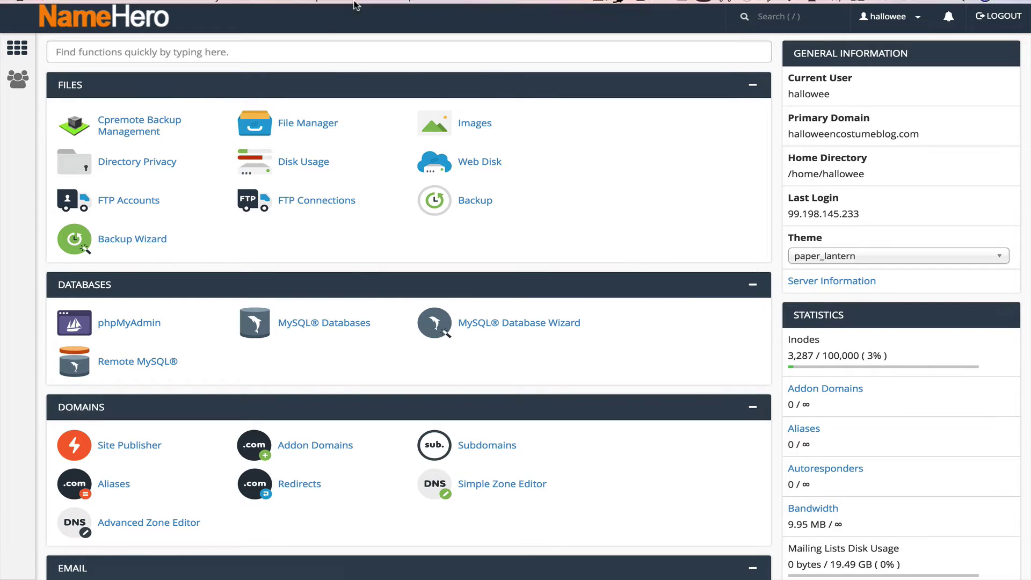
Step: Search cPanel functions for 'cl' and open the CloudFlare plugin under Software
left_click(195, 51)
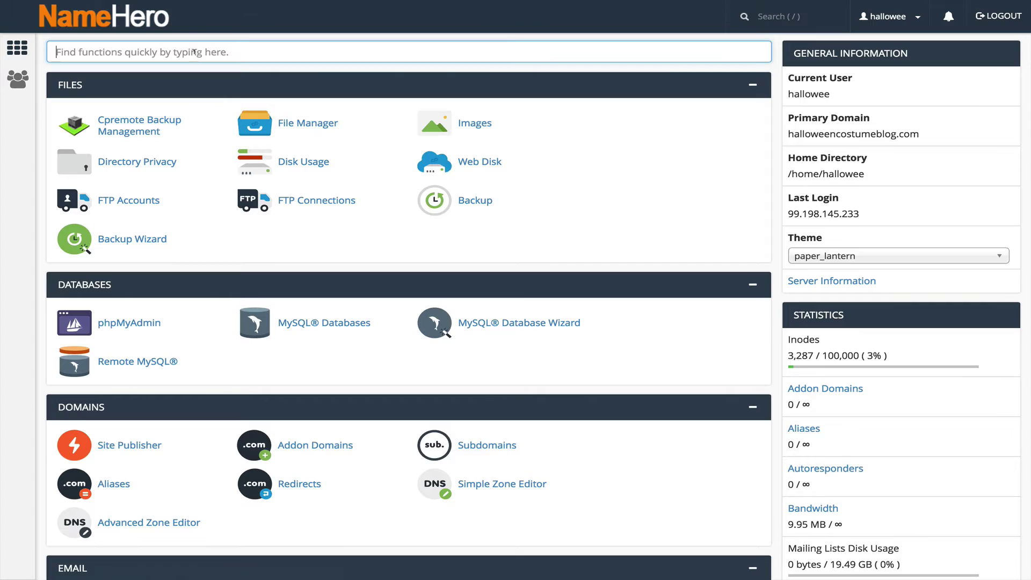
type("cl")
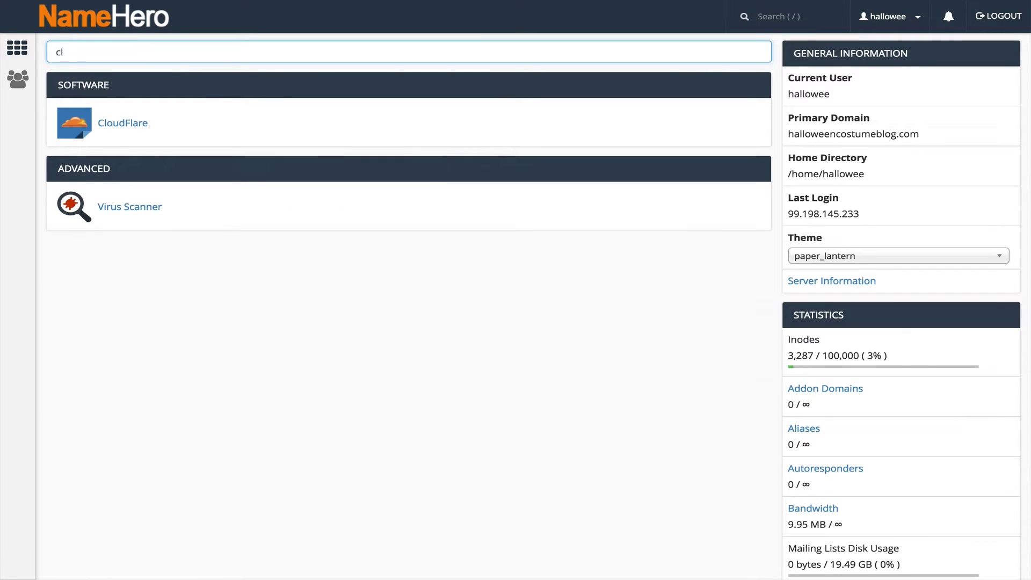
left_click(119, 124)
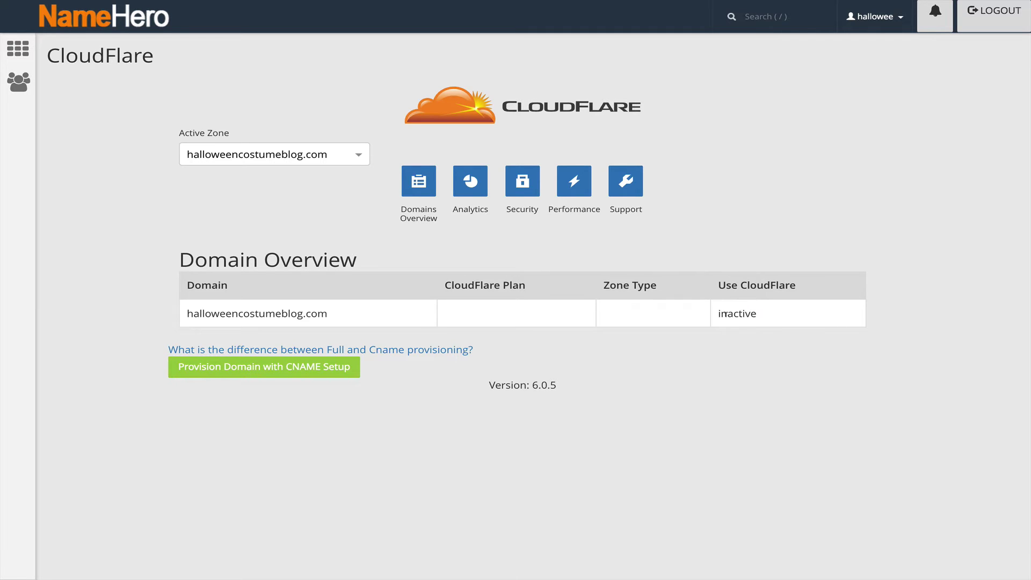
Step: Provision halloweencostumeblog.com on CloudFlare using the CNAME setup
left_click(219, 369)
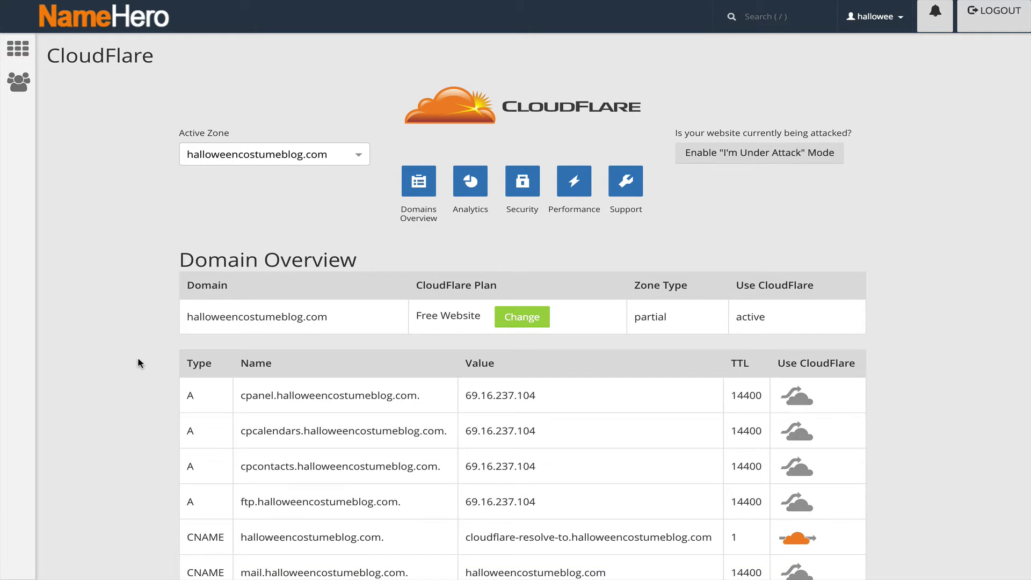
Step: Route the ftp.halloweencostumeblog.com DNS record through CloudFlare with the orange cloud
scroll(138, 359, "down", 3)
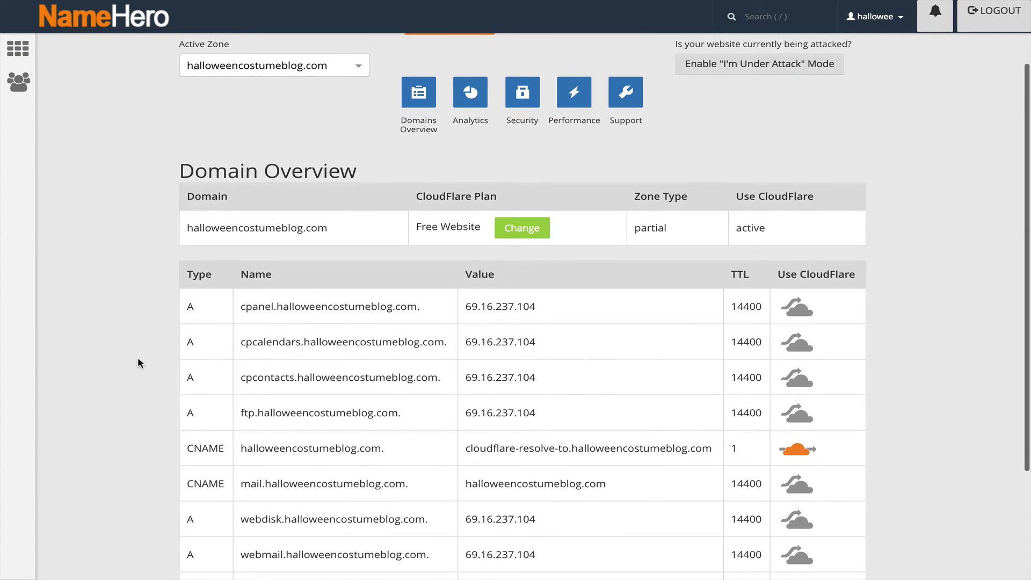
scroll(138, 359, "down", 2)
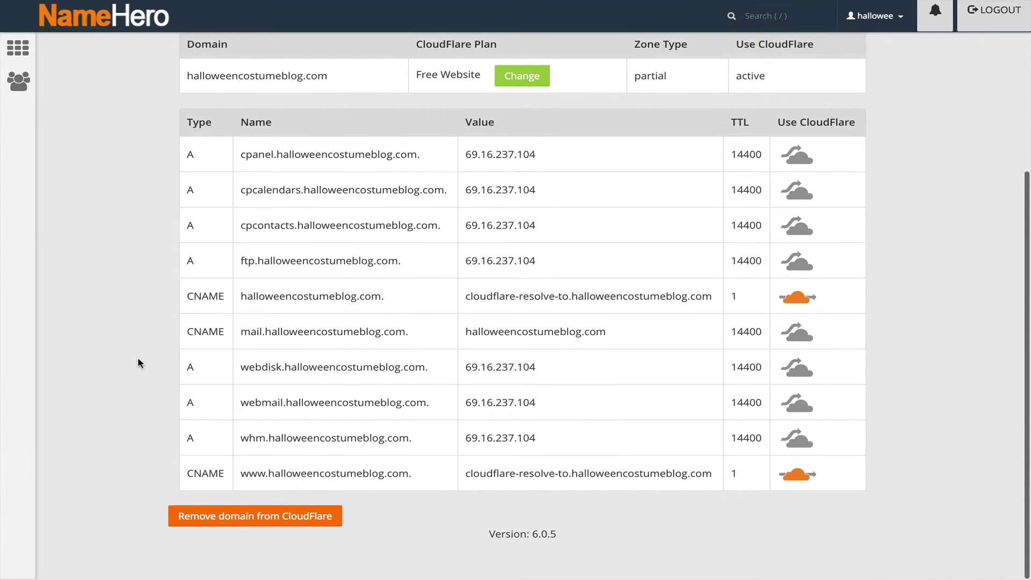
scroll(138, 364, "down", 1)
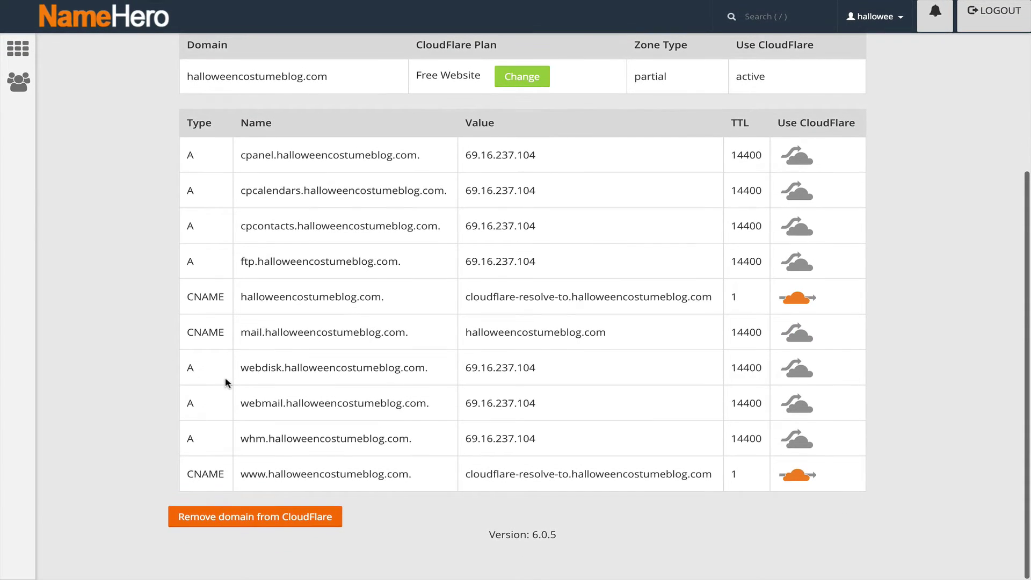
scroll(231, 394, "up", 2)
scroll(231, 393, "down", 2)
scroll(231, 394, "up", 1)
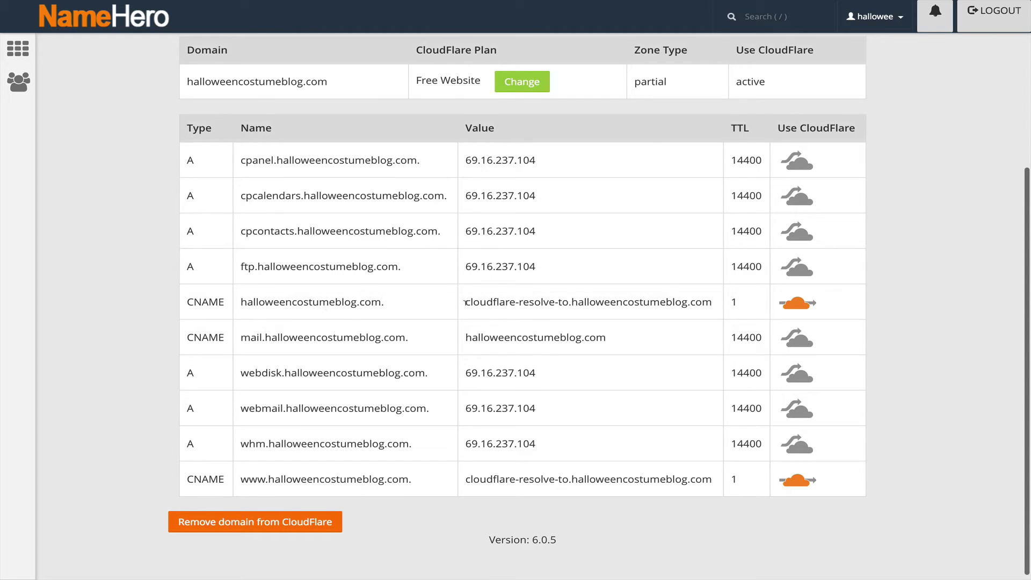
scroll(465, 302, "up", 1)
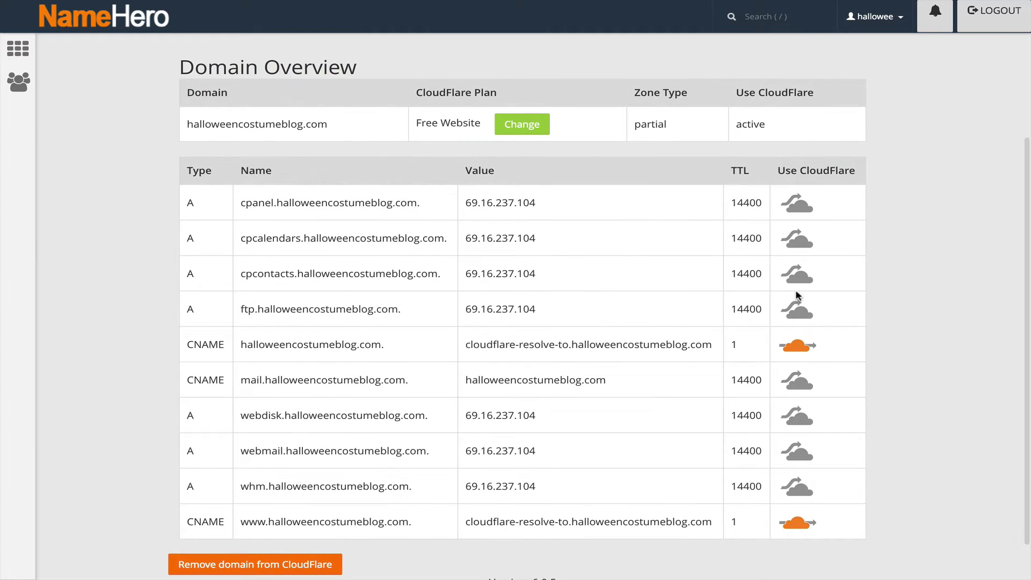
left_click(796, 302)
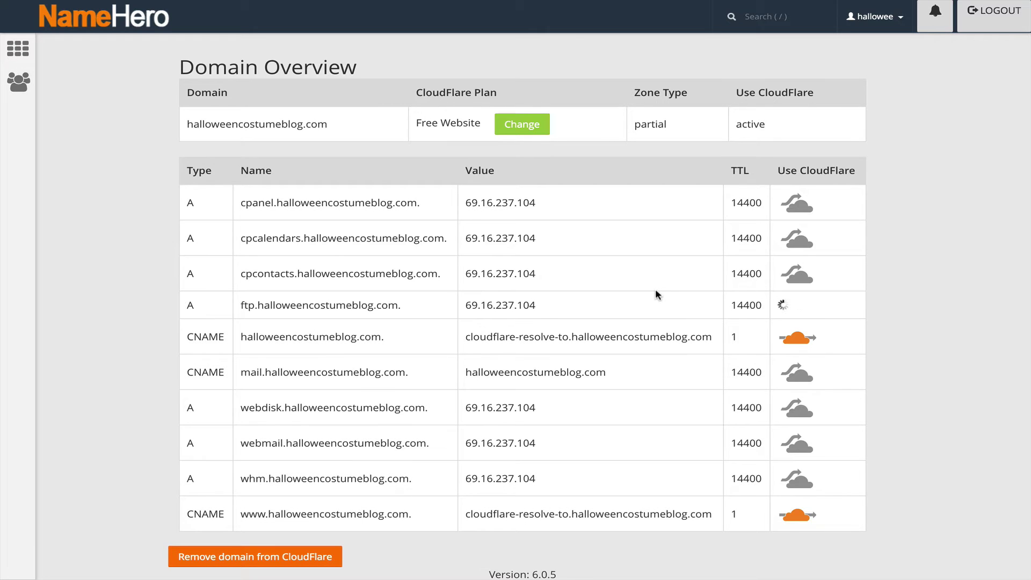
Step: Refresh the domain overview to confirm the updated DNS records
scroll(655, 290, "down", 1)
scroll(655, 290, "up", 4)
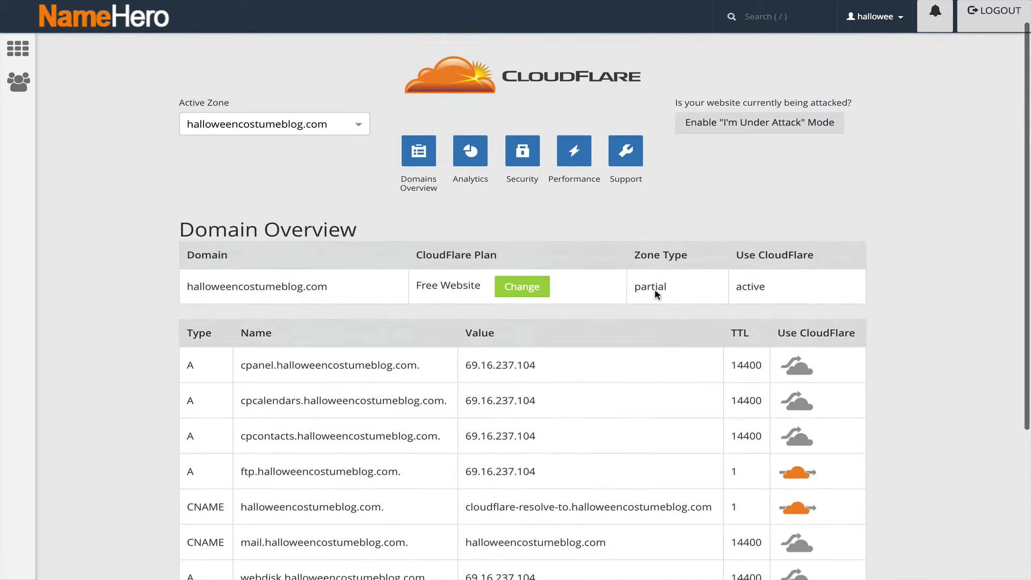
scroll(655, 291, "down", 3)
scroll(655, 293, "down", 1)
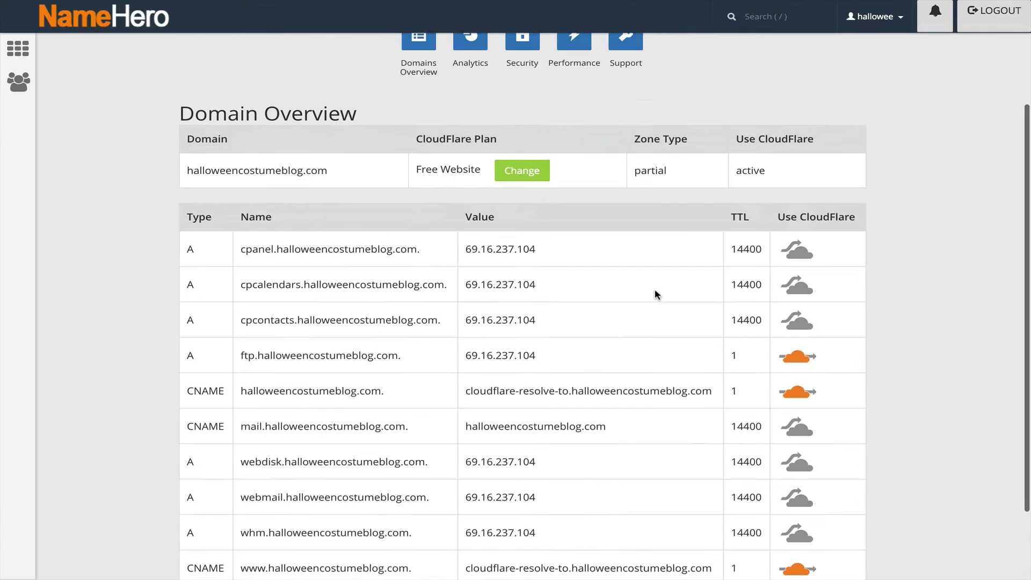
scroll(656, 294, "up", 5)
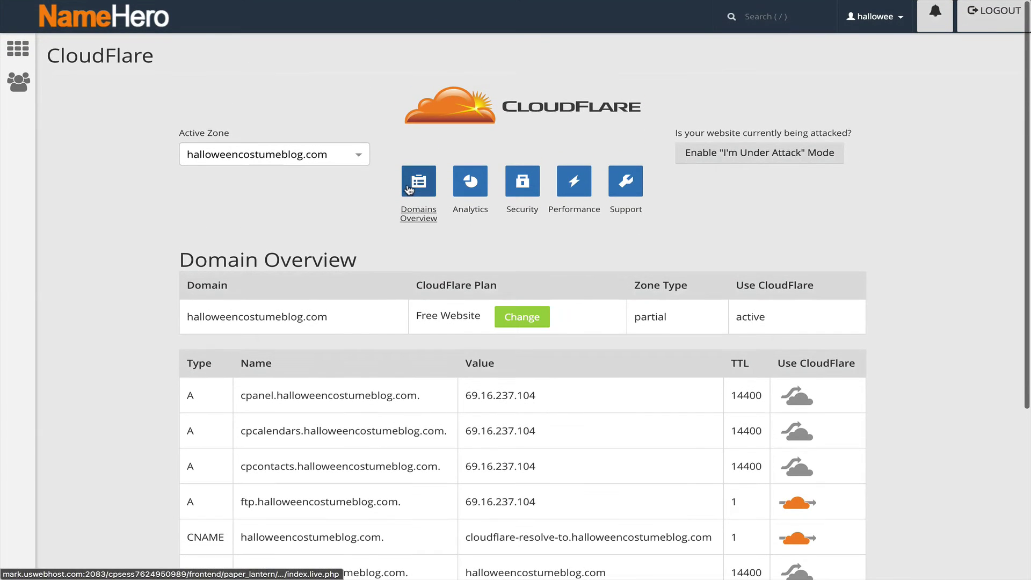
left_click(419, 186)
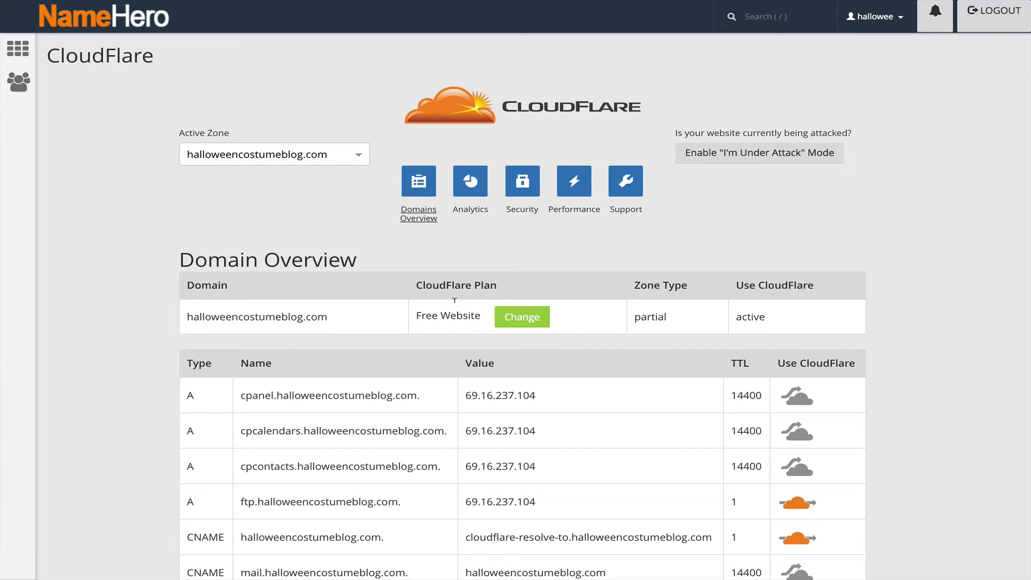
left_click_drag(430, 313, 444, 313)
left_click(443, 314)
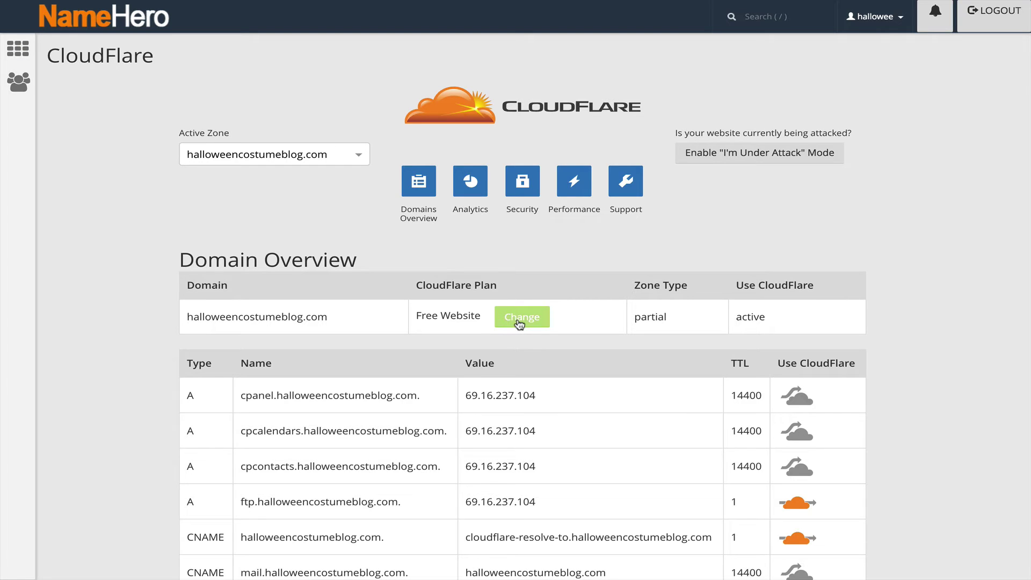
Step: Review the CloudFlare bandwidth, Unique Visitors and Threats analytics charts
left_click(471, 177)
scroll(398, 263, "down", 1)
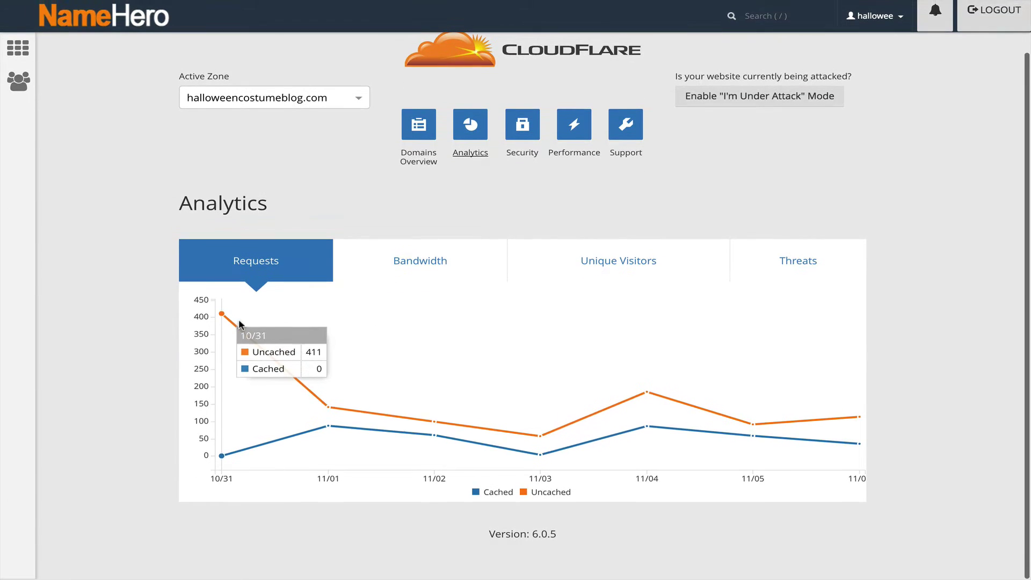
mouse_move(665, 413)
left_click(414, 271)
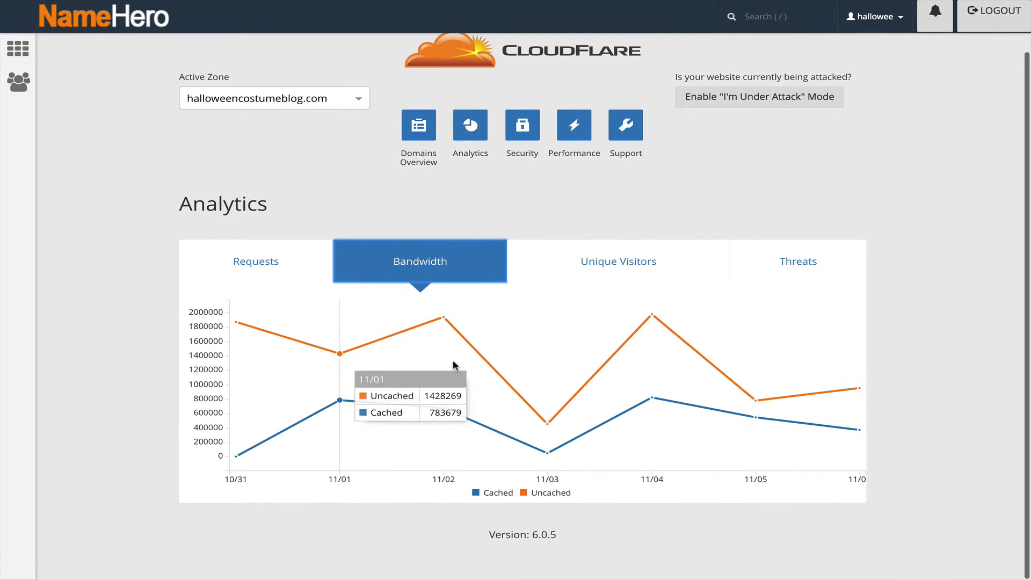
left_click(541, 268)
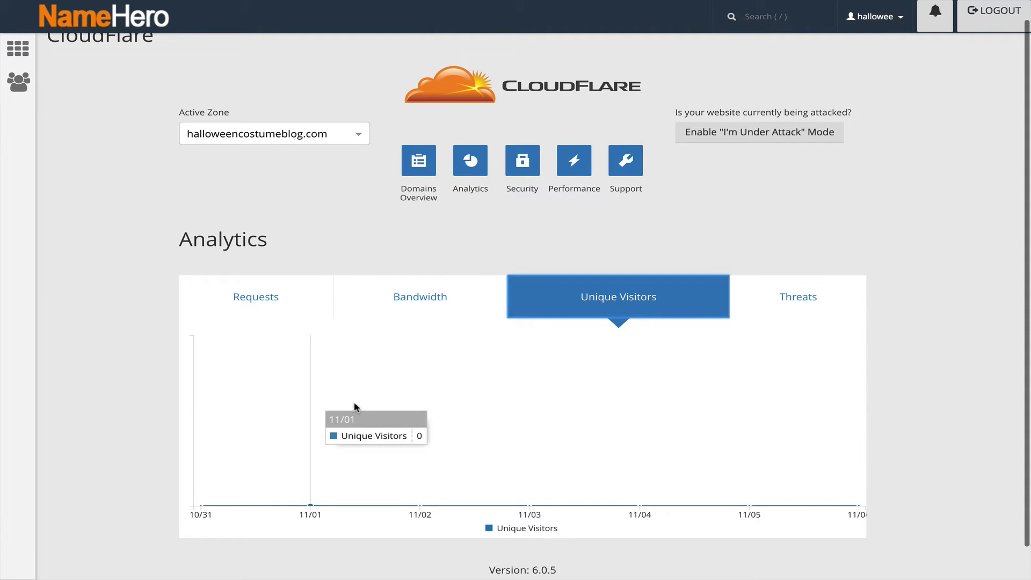
left_click(785, 289)
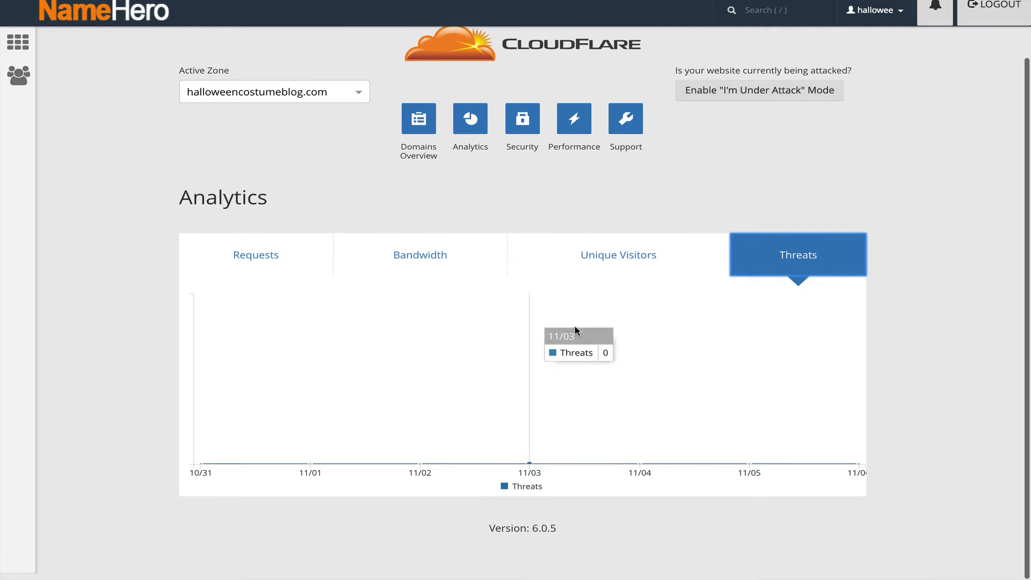
left_click(591, 263)
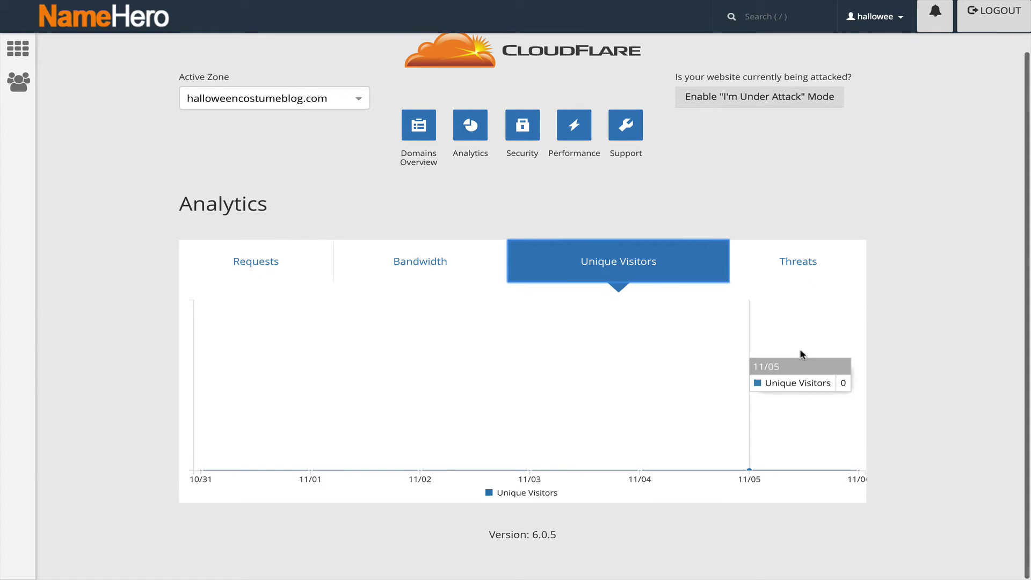
left_click(748, 276)
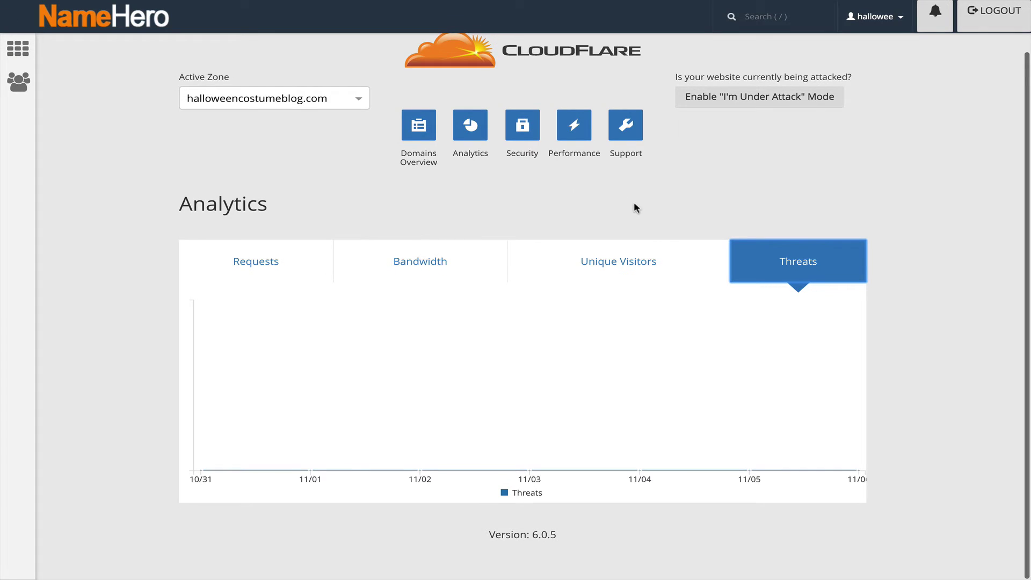
Step: Make halloweencostumeblog.com the active zone and enable I'm Under Attack mode
left_click(508, 126)
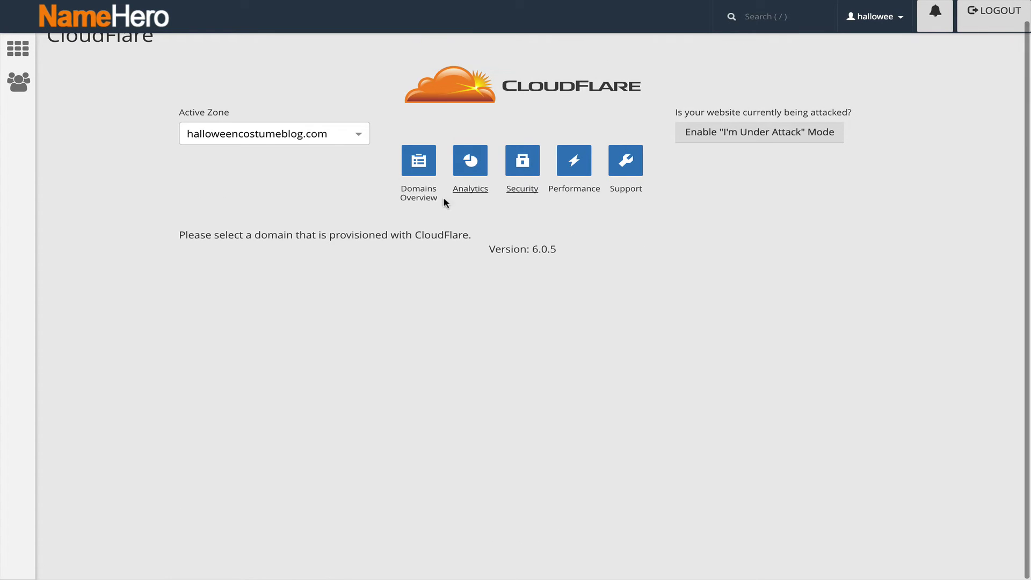
left_click(309, 135)
left_click(296, 167)
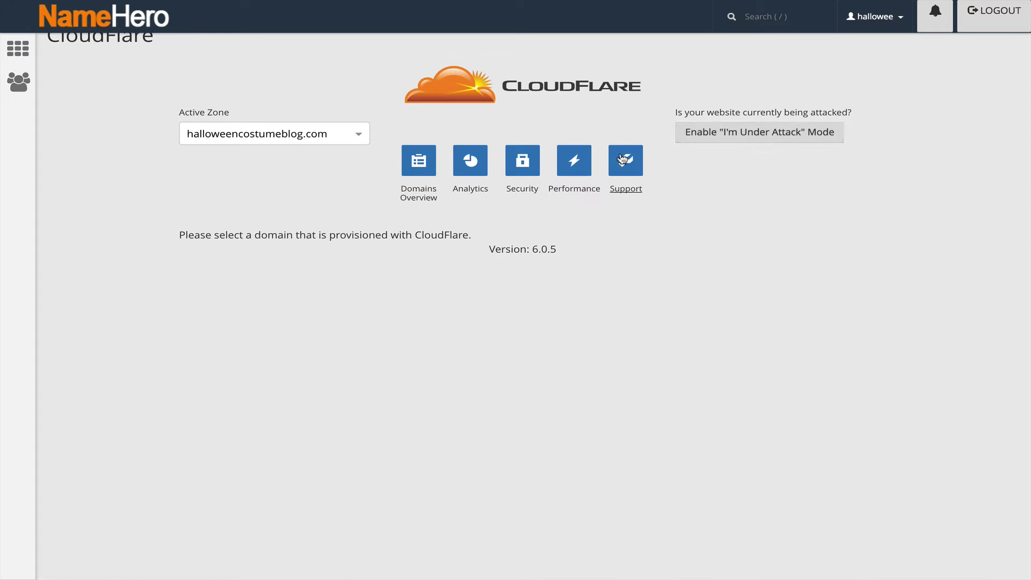
left_click(720, 138)
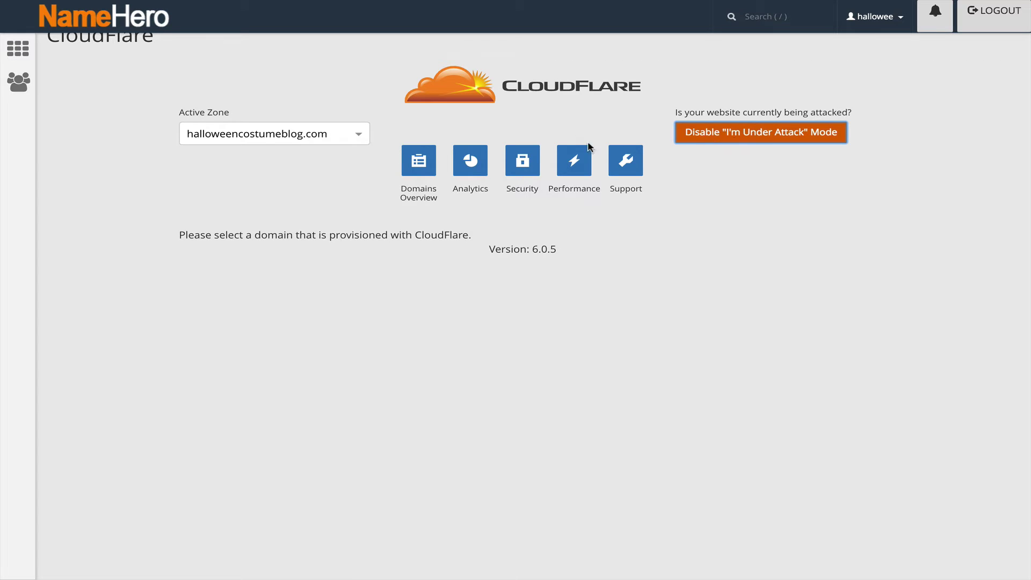
left_click(575, 161)
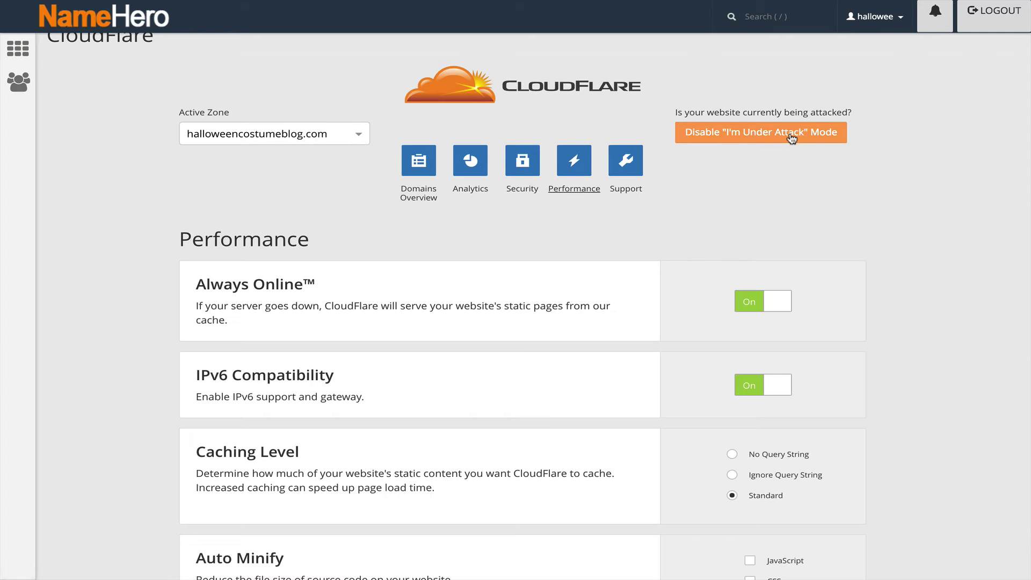
Step: Enable Auto Minify for JavaScript, CSS and HTML on the Performance page
scroll(789, 138, "up", 1)
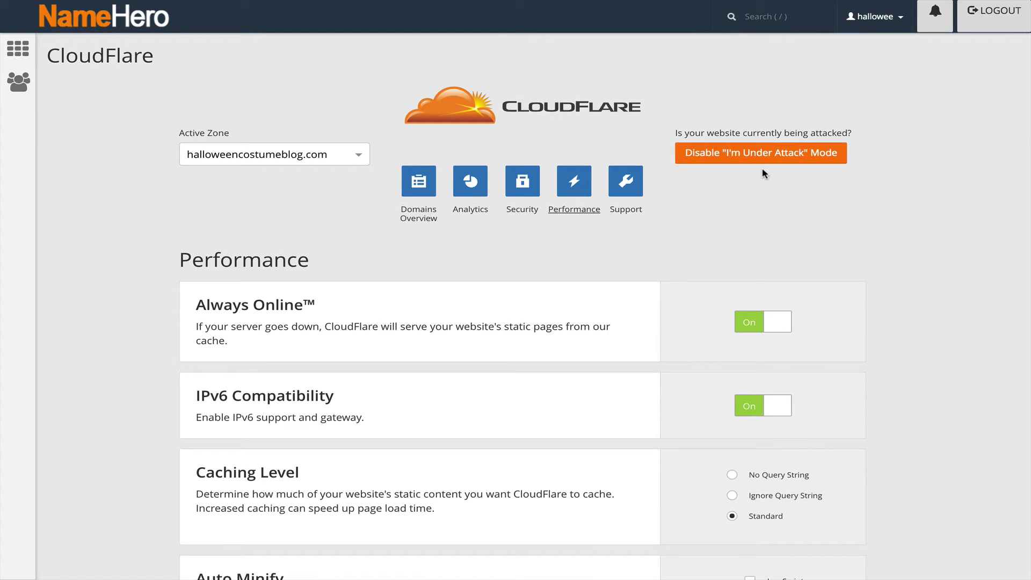
scroll(761, 174, "down", 1)
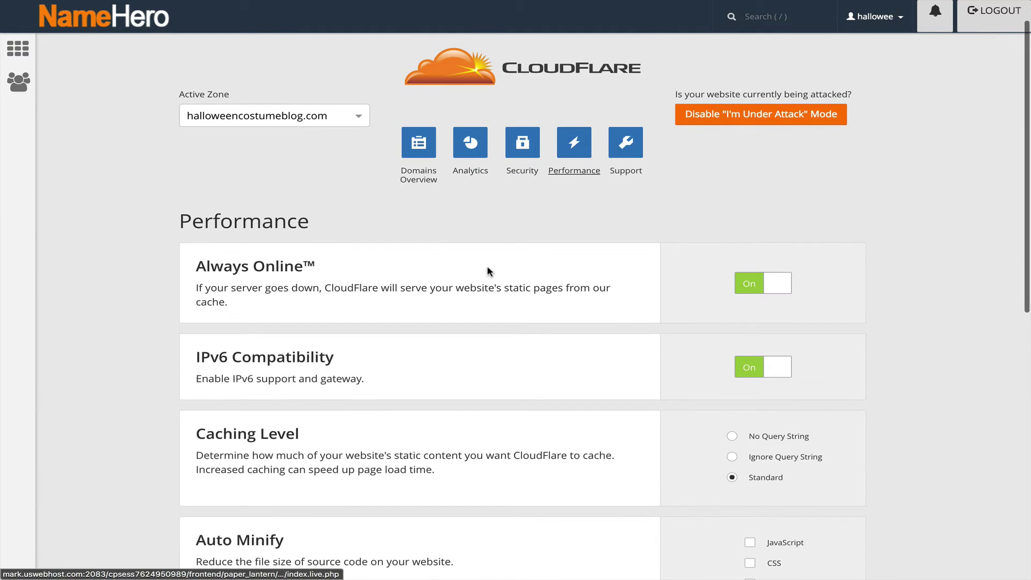
scroll(487, 271, "down", 3)
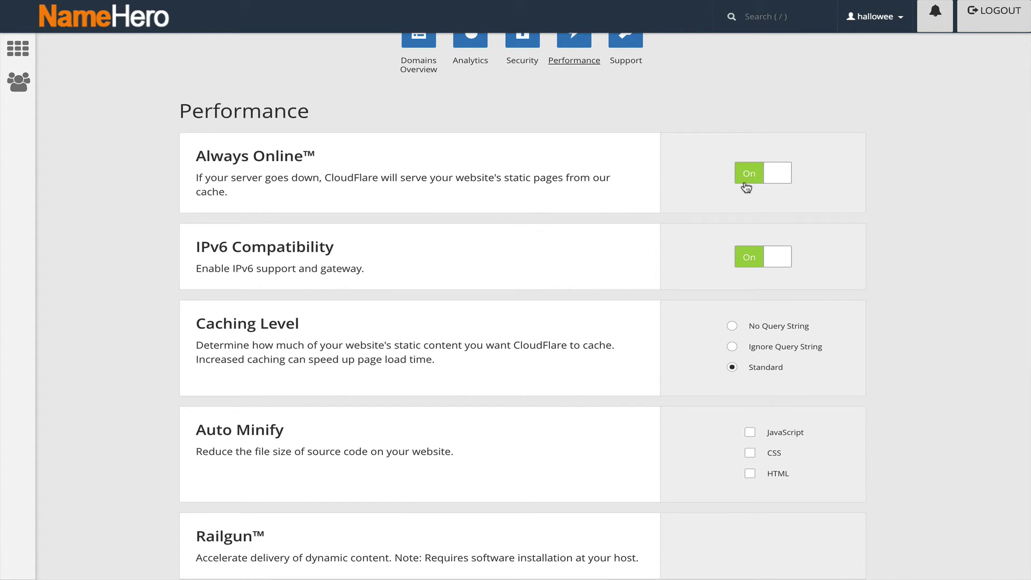
scroll(746, 186, "down", 2)
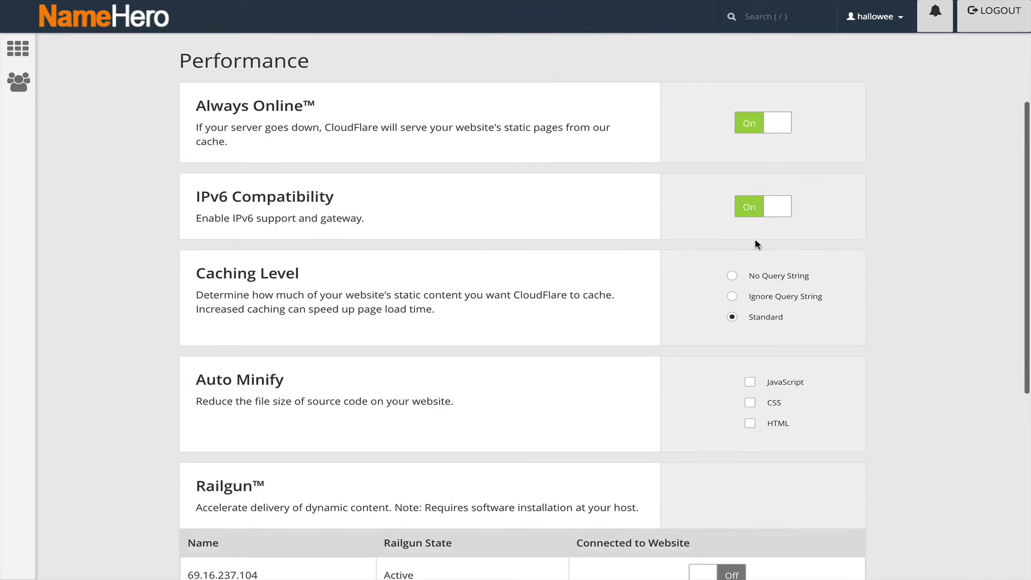
scroll(756, 244, "down", 1)
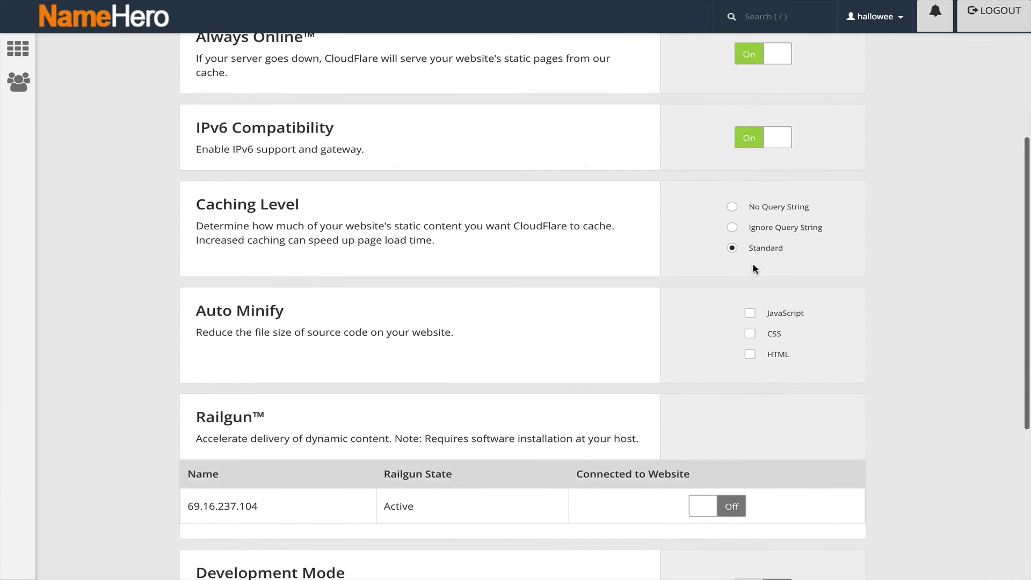
scroll(755, 269, "down", 1)
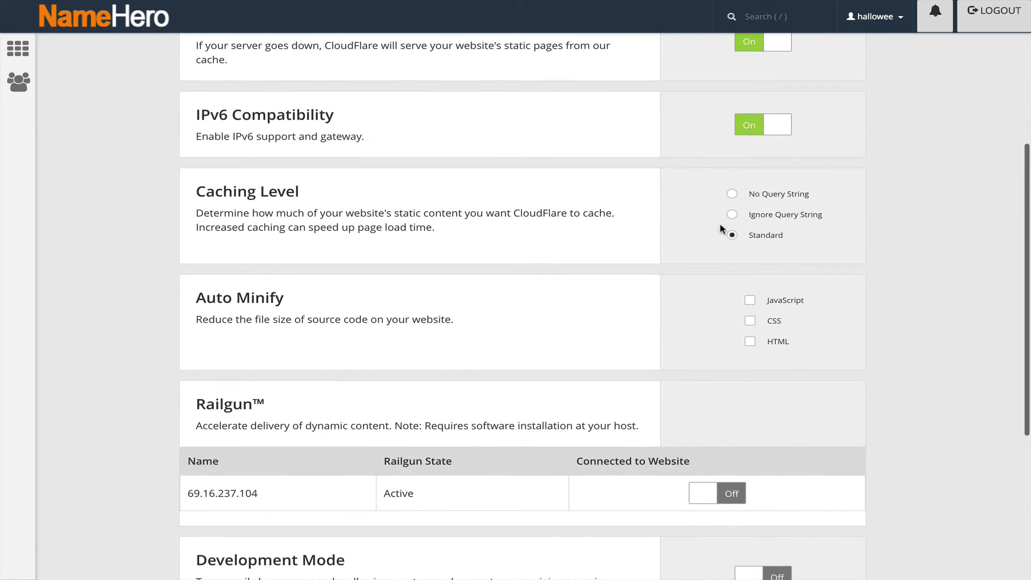
scroll(763, 215, "down", 2)
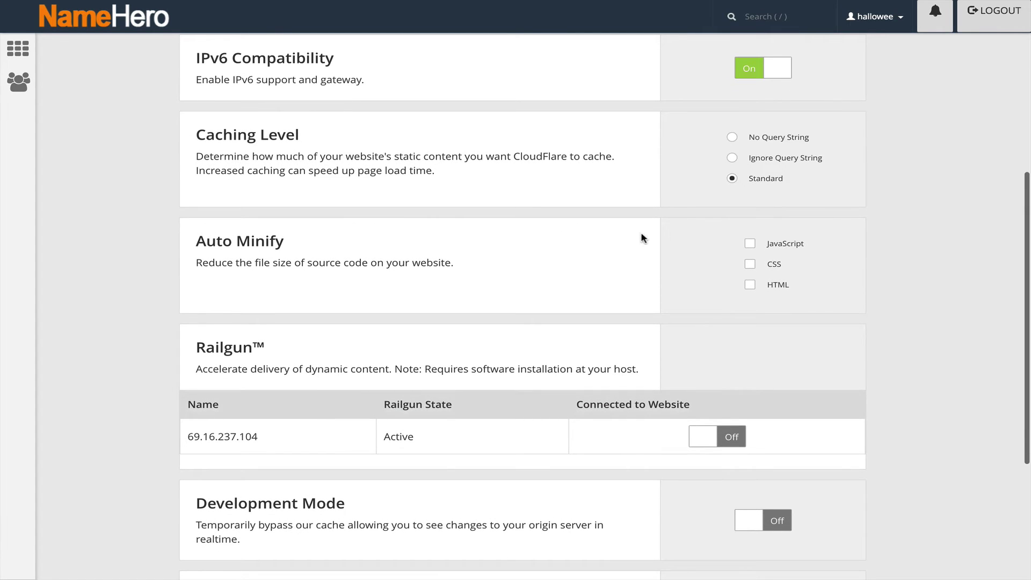
left_click(750, 285)
left_click(750, 264)
left_click(750, 243)
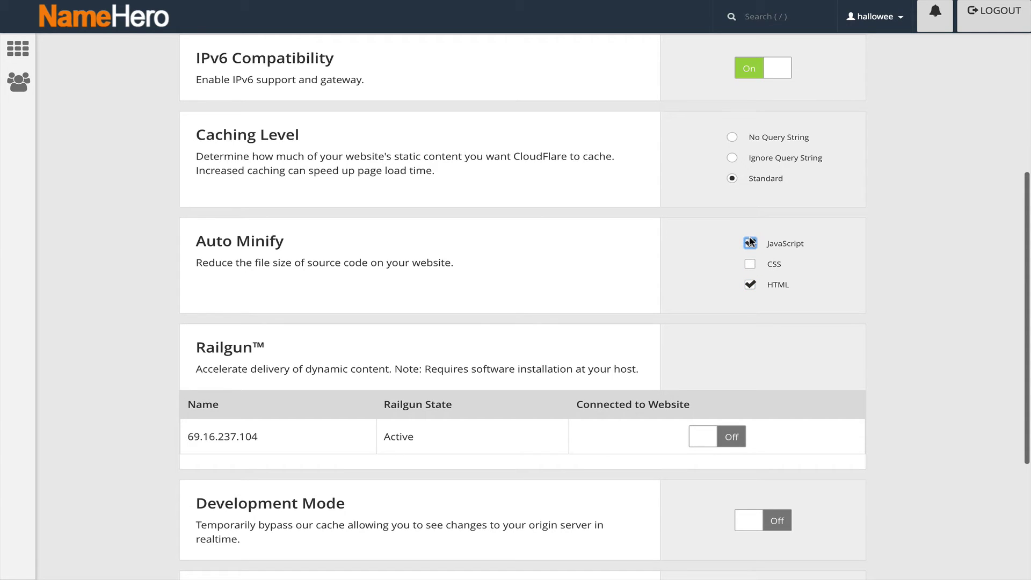
left_click(750, 263)
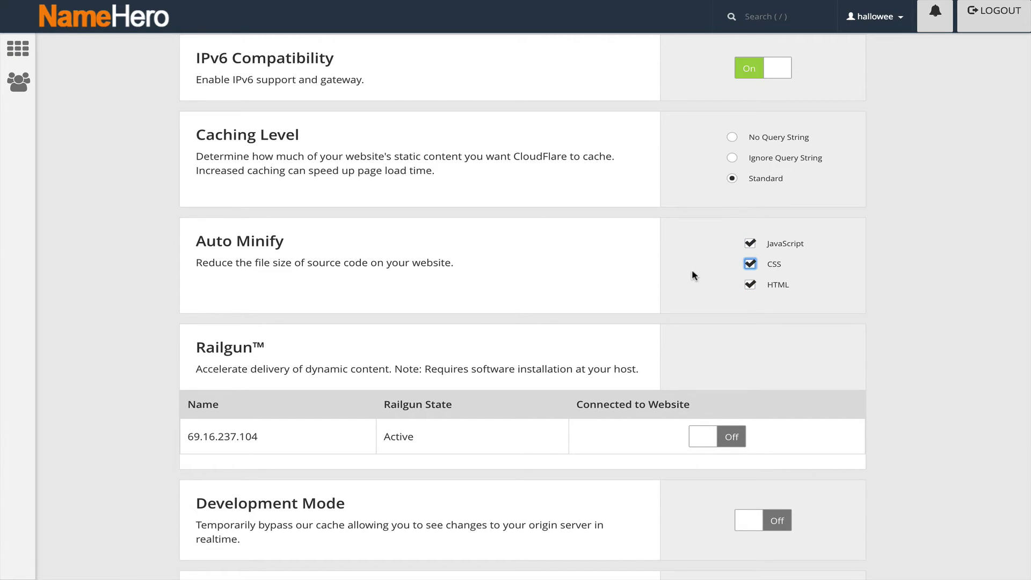
Step: Connect the Railgun server 69.16.237.104 to the website
scroll(692, 269, "down", 1)
scroll(696, 259, "down", 1)
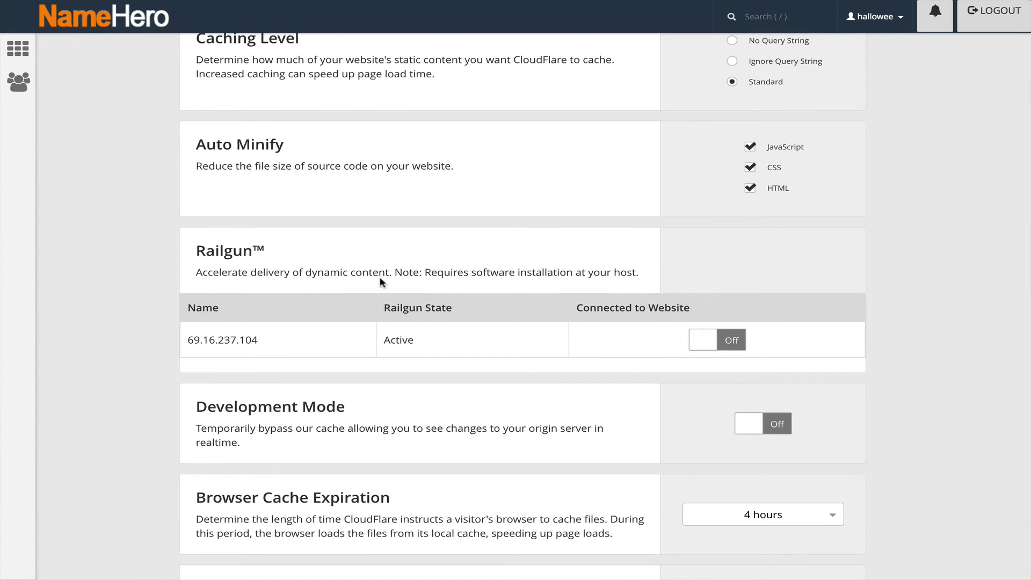
left_click(704, 339)
scroll(704, 340, "down", 2)
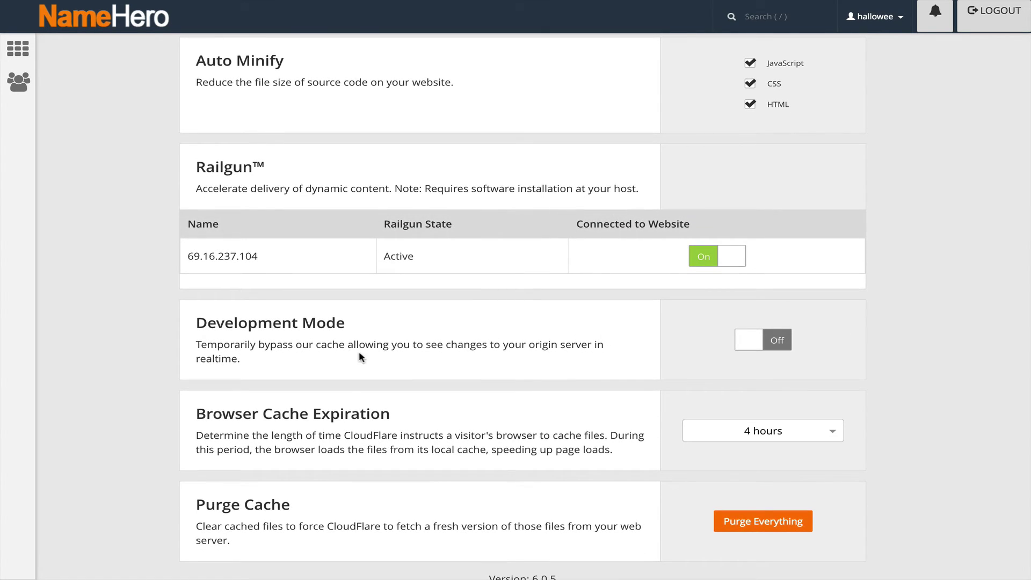
left_click_drag(197, 344, 390, 344)
left_click(382, 338)
scroll(739, 346, "down", 1)
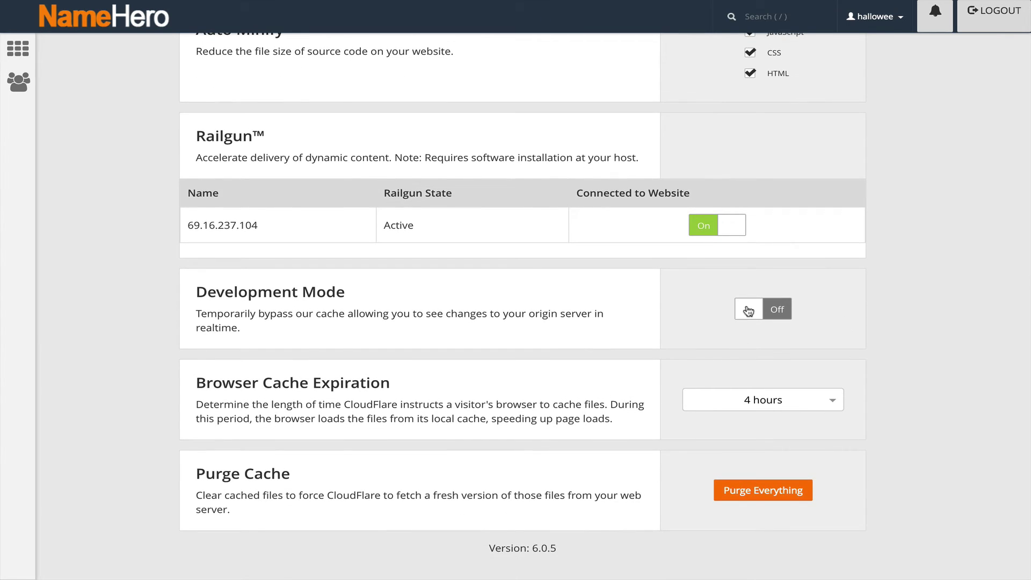
scroll(748, 311, "down", 1)
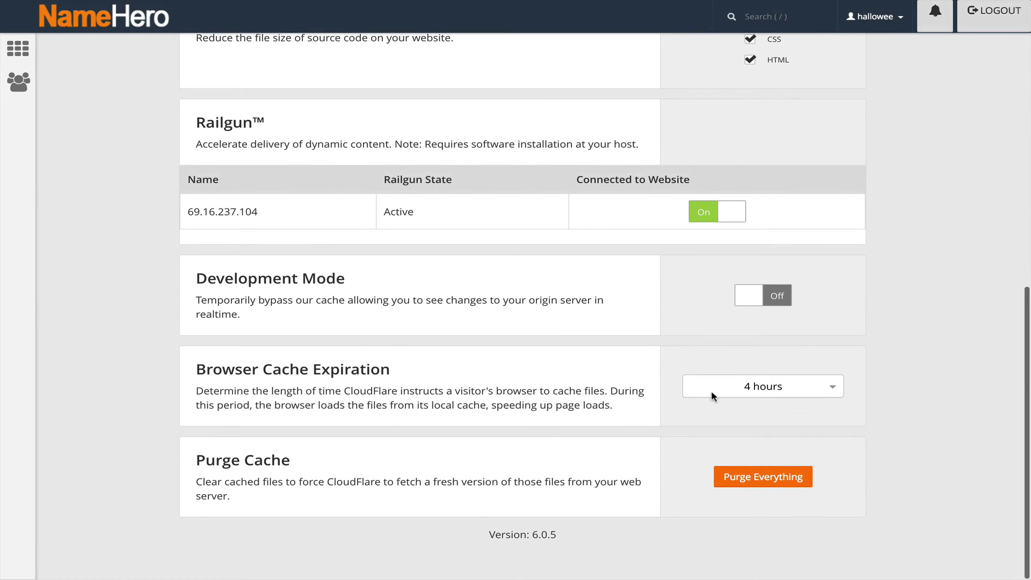
left_click(711, 391)
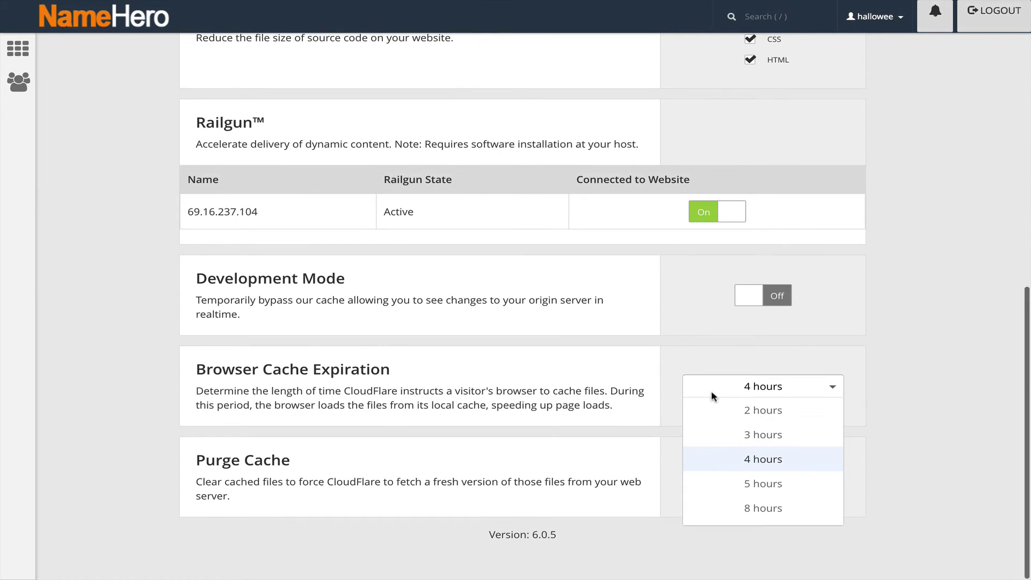
left_click(671, 318)
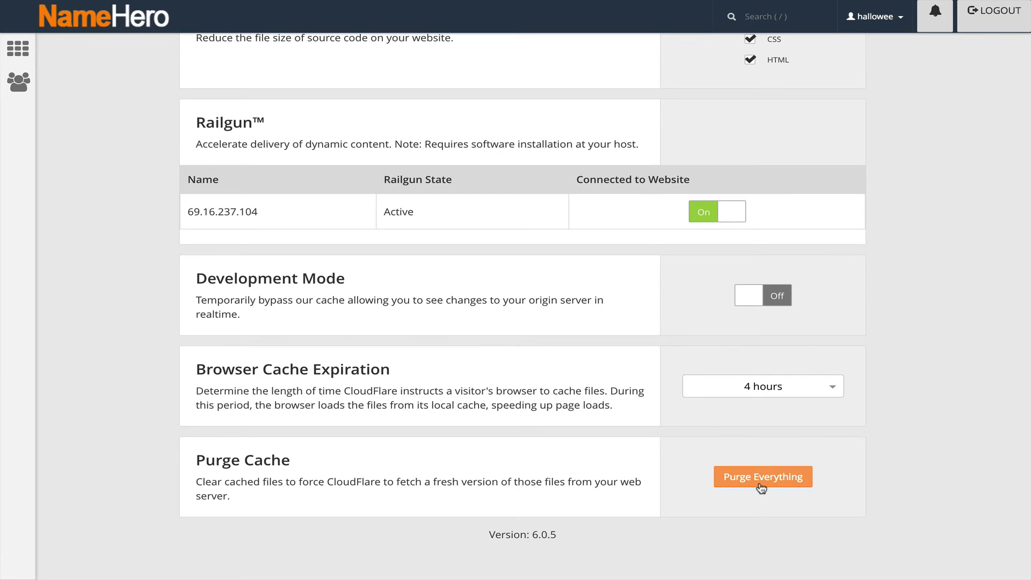
scroll(717, 385, "up", 10)
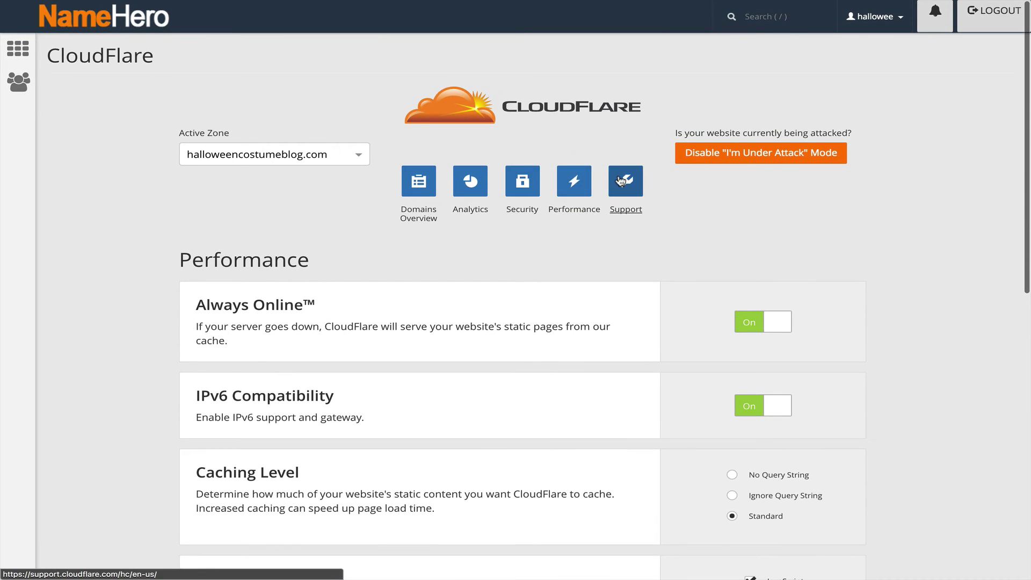
Step: Open CloudFlare's support site in a new tab, then return to the cPanel CloudFlare tab
left_click(620, 180)
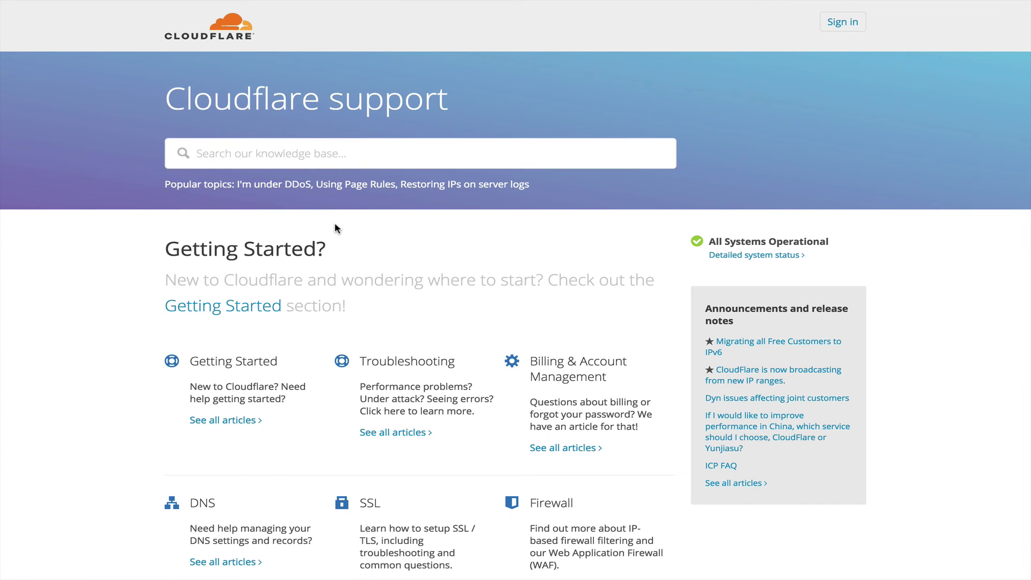
mouse_move(172, 5)
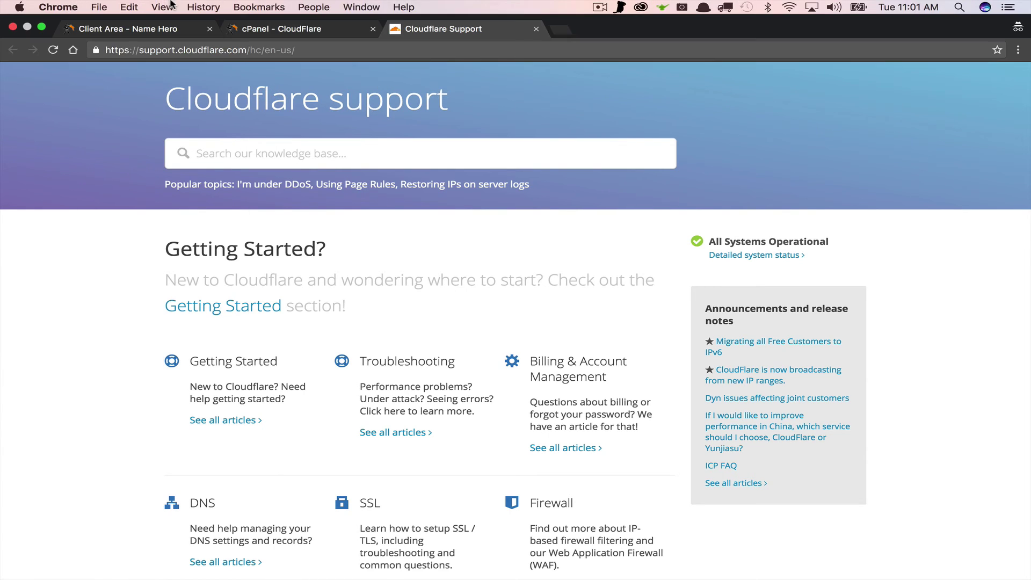
left_click(274, 29)
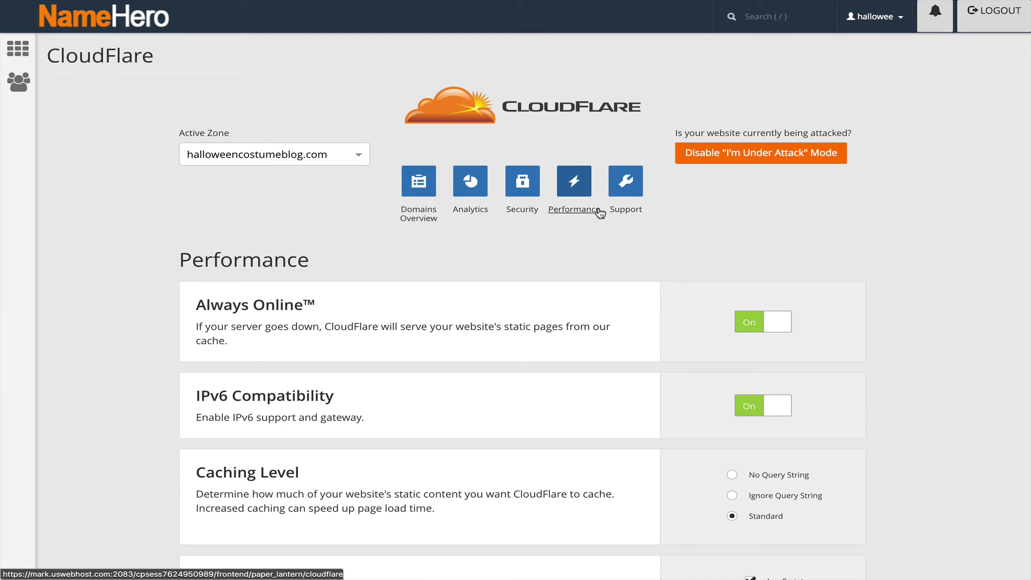
Step: Return to the Domains Overview via Security and Analytics and select the halloweencostumeblog.com name
left_click(519, 208)
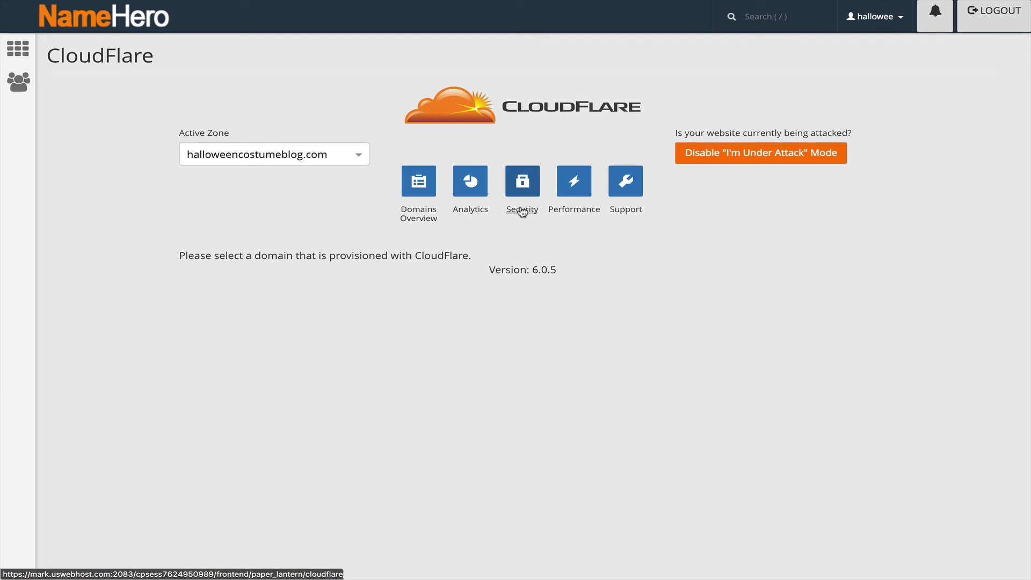
left_click(480, 208)
left_click(418, 214)
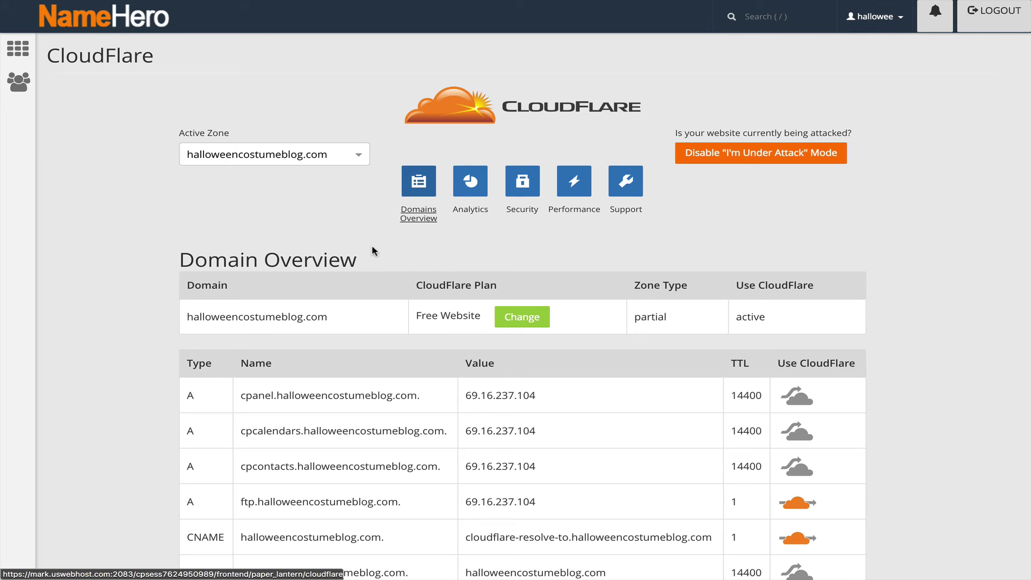
scroll(371, 244, "down", 1)
scroll(372, 247, "down", 5)
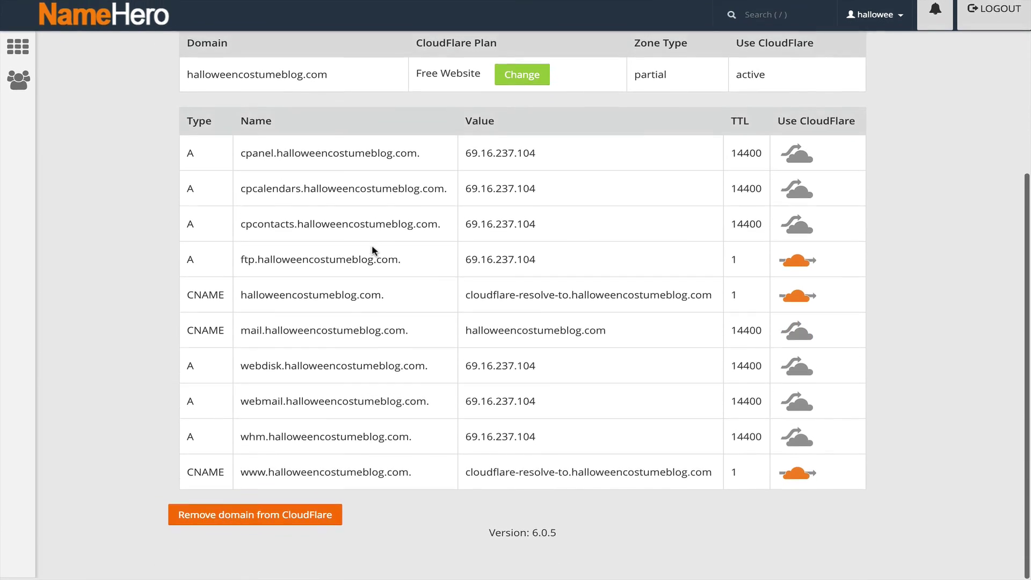
scroll(372, 247, "up", 5)
scroll(372, 250, "down", 1)
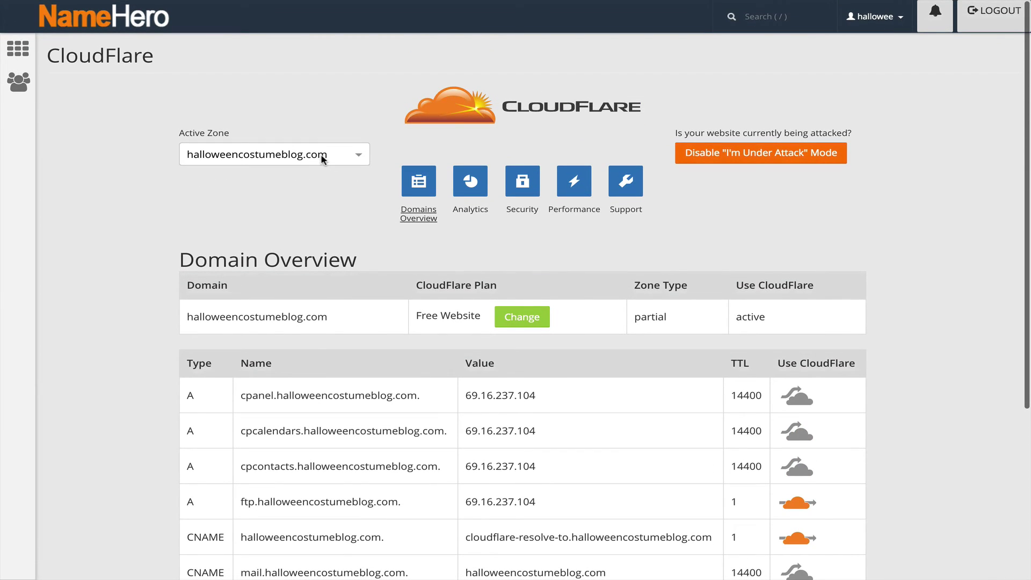
left_click_drag(322, 315, 180, 318)
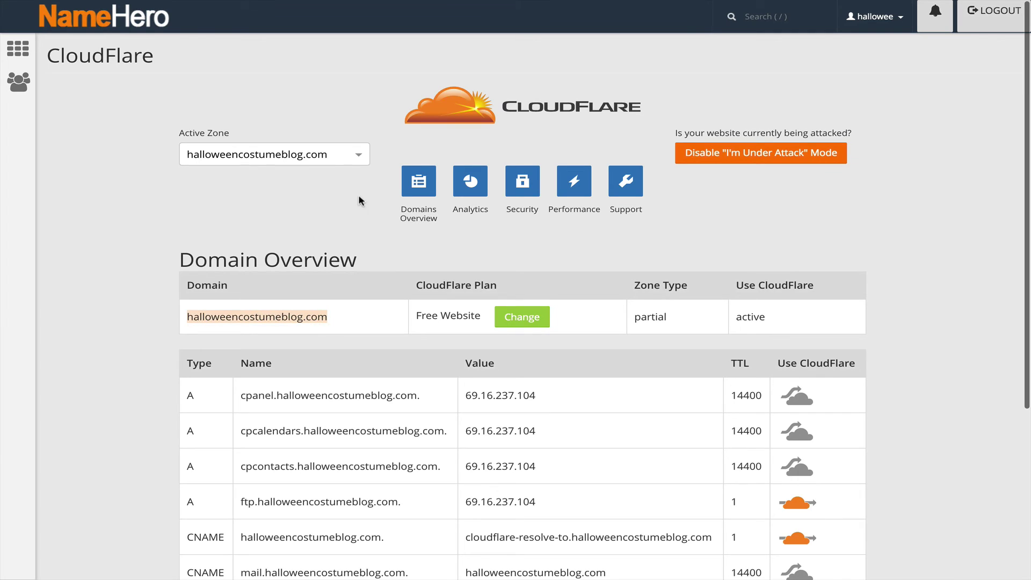
left_click(296, 92)
Step: Select the domain word in the Google query and paste the copied text into the address bar
left_click(162, 7)
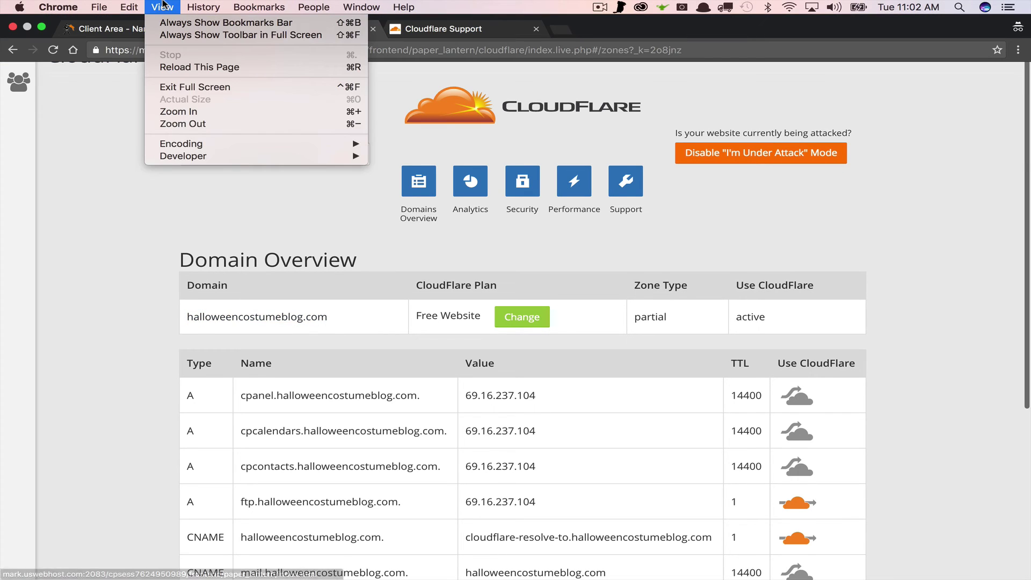
mouse_move(129, 7)
left_click(84, 113)
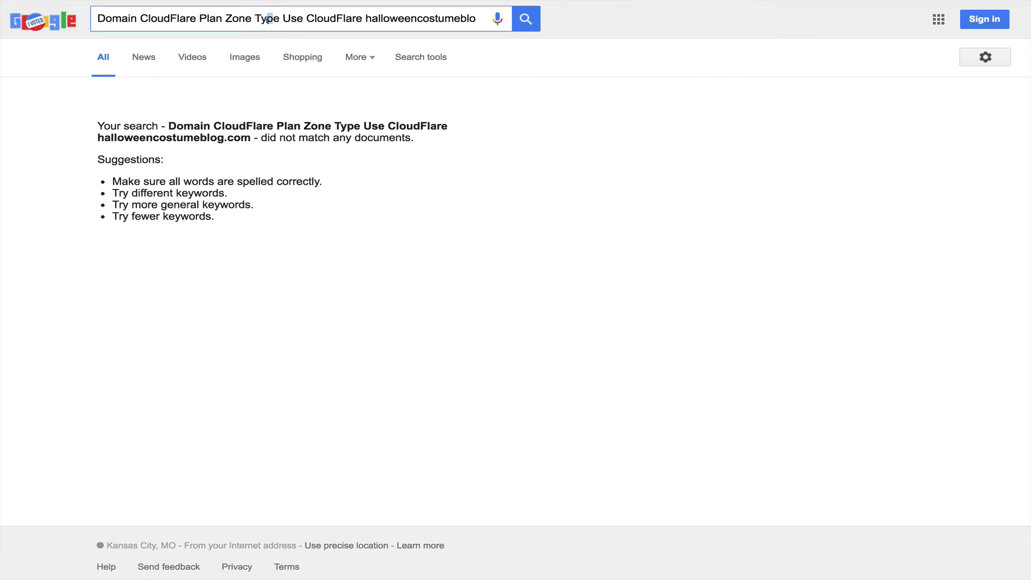
double_click(370, 18)
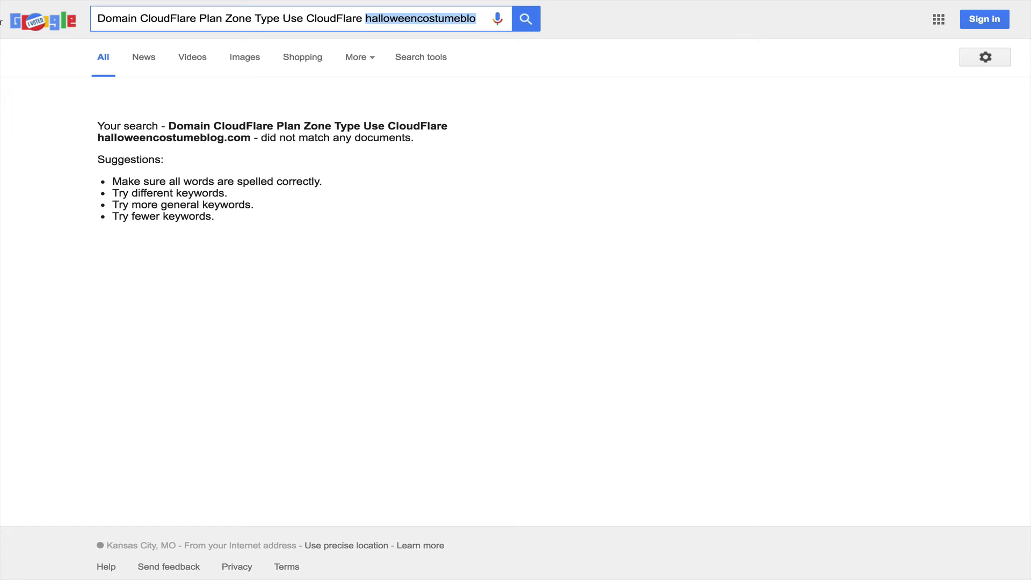
mouse_move(142, 3)
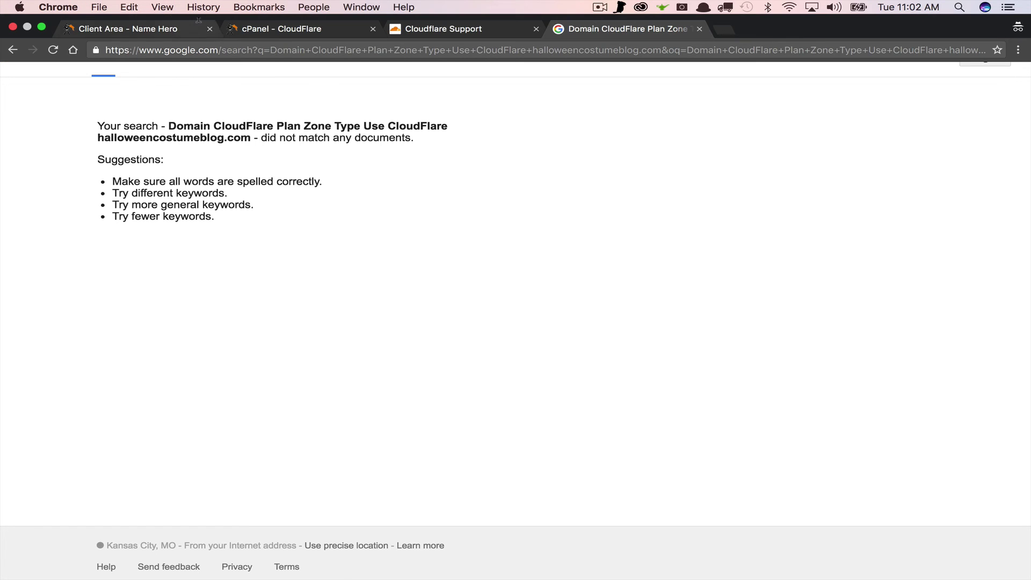
left_click(239, 49)
type("Domain CloudFlare Plan Zone Type Use CloudFlare halloweencostumeblog.com")
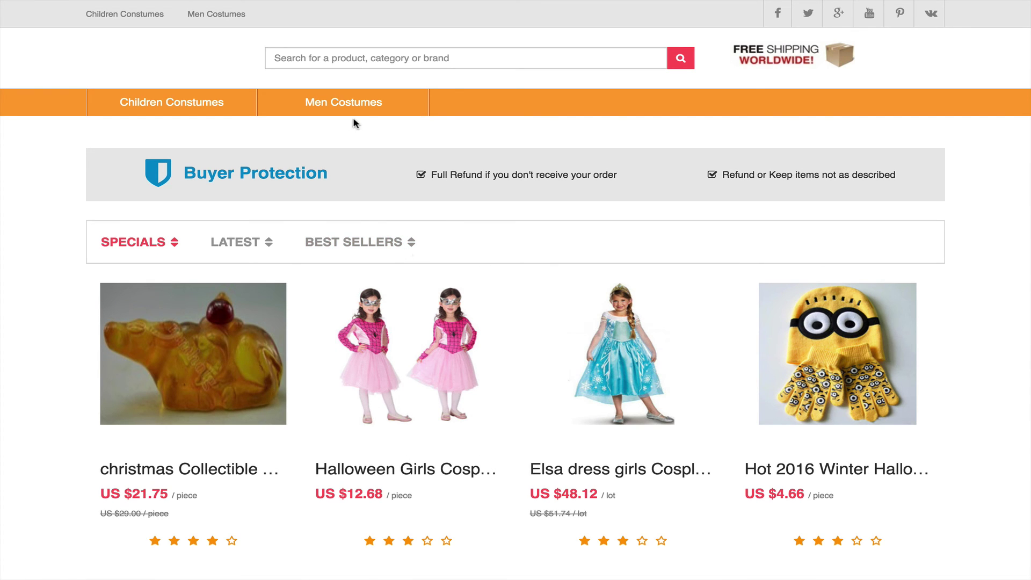
Step: Open the spider costume product page past the HTTPS certificate warning; it returns 403 Forbidden
left_click(406, 389)
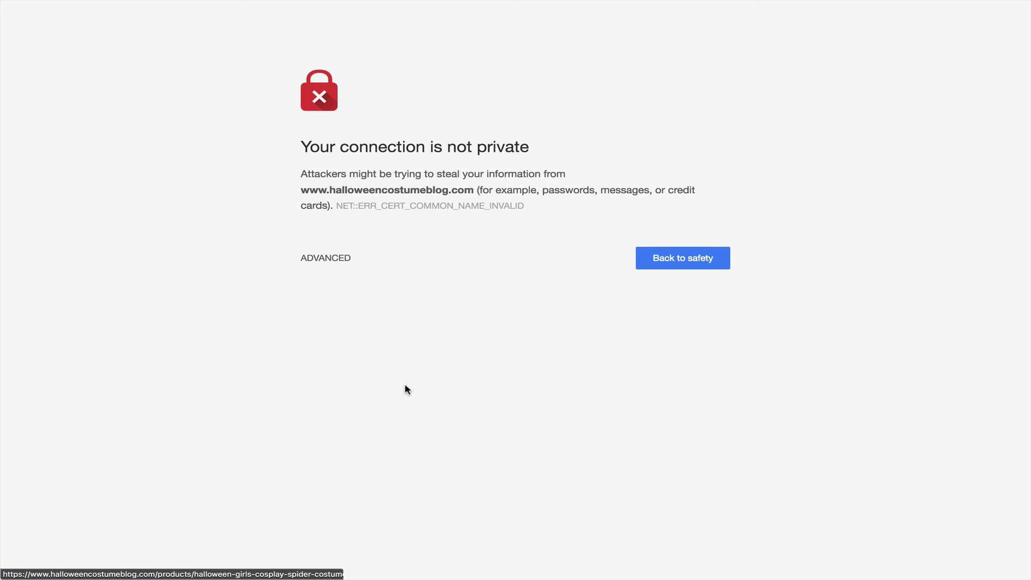
left_click(322, 258)
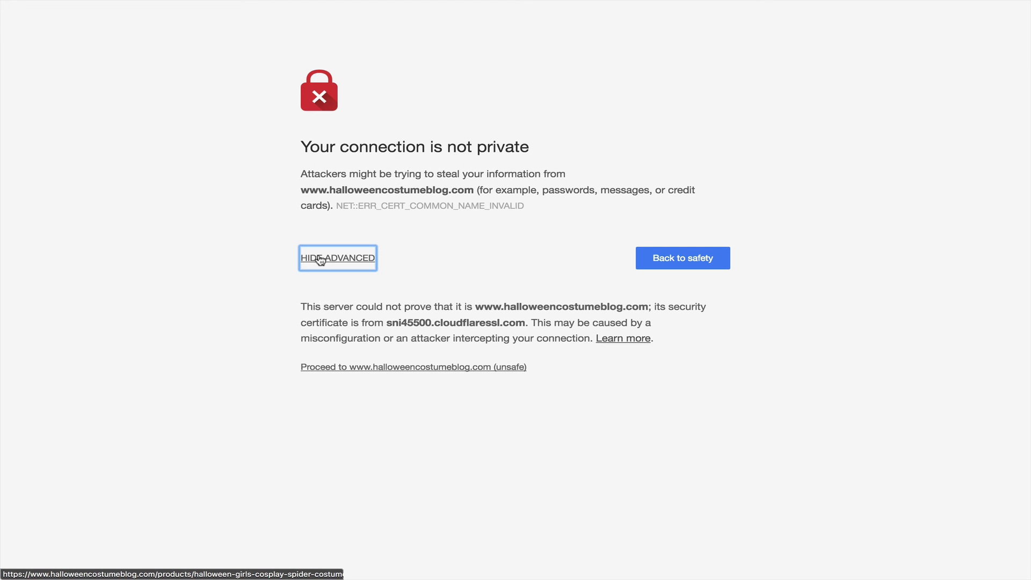
left_click(320, 362)
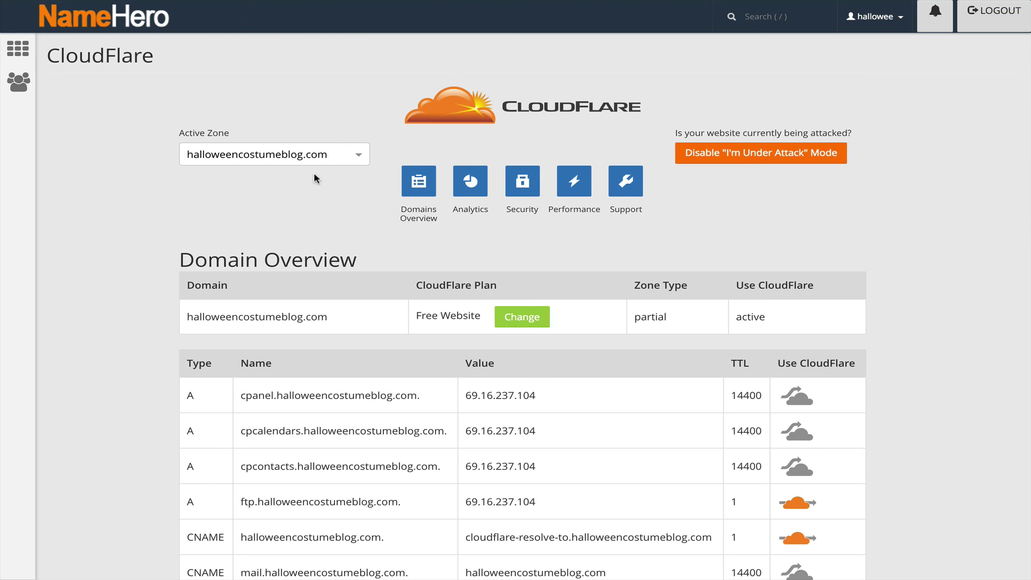
Step: Disable I'm Under Attack mode for halloweencostumeblog.com so the storefront stops returning 403
left_click(736, 152)
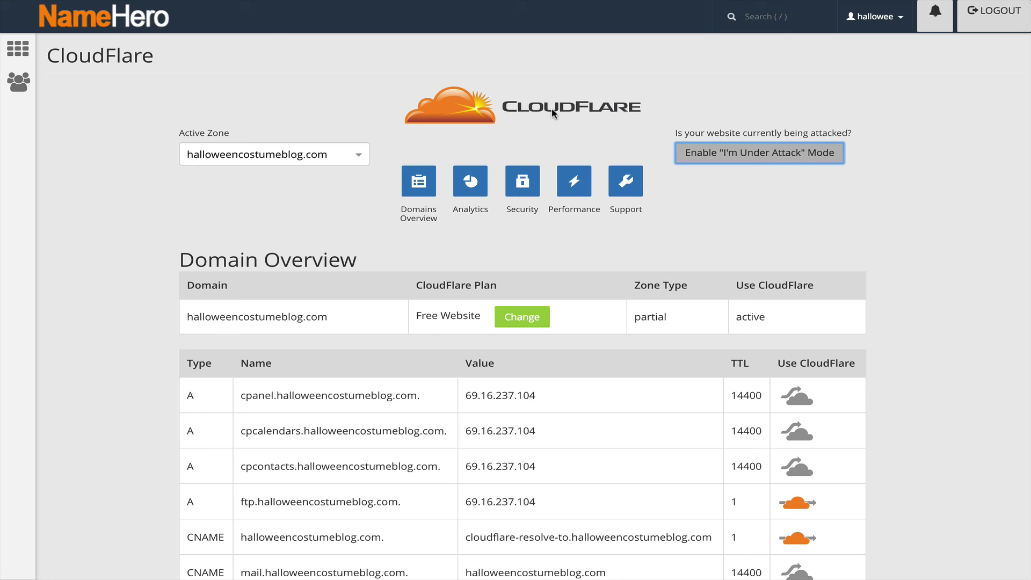
mouse_move(373, 3)
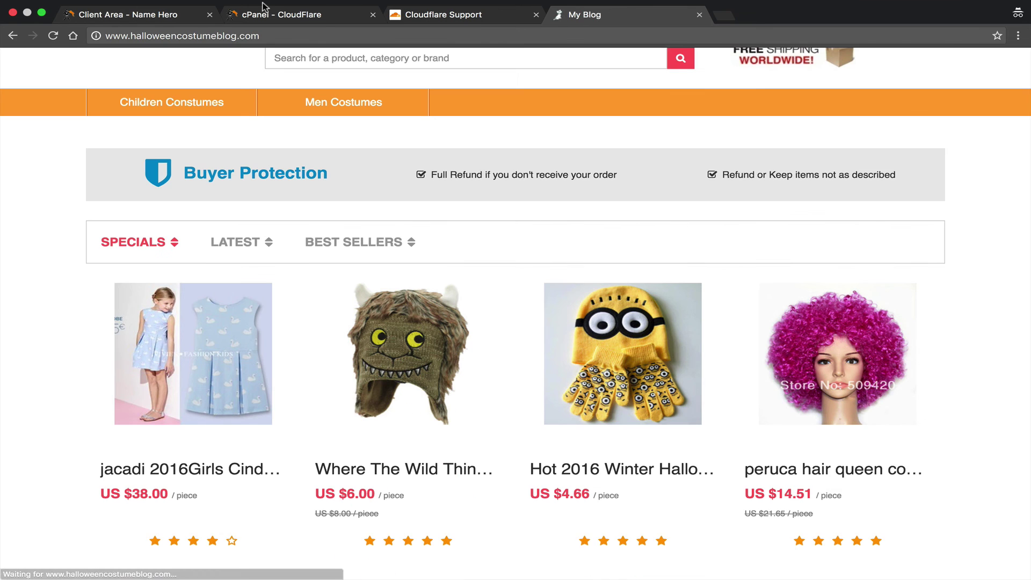
Step: Check the working shop's product grid, then go back to the cPanel CloudFlare page
scroll(224, 120, "down", 4)
scroll(225, 120, "up", 5)
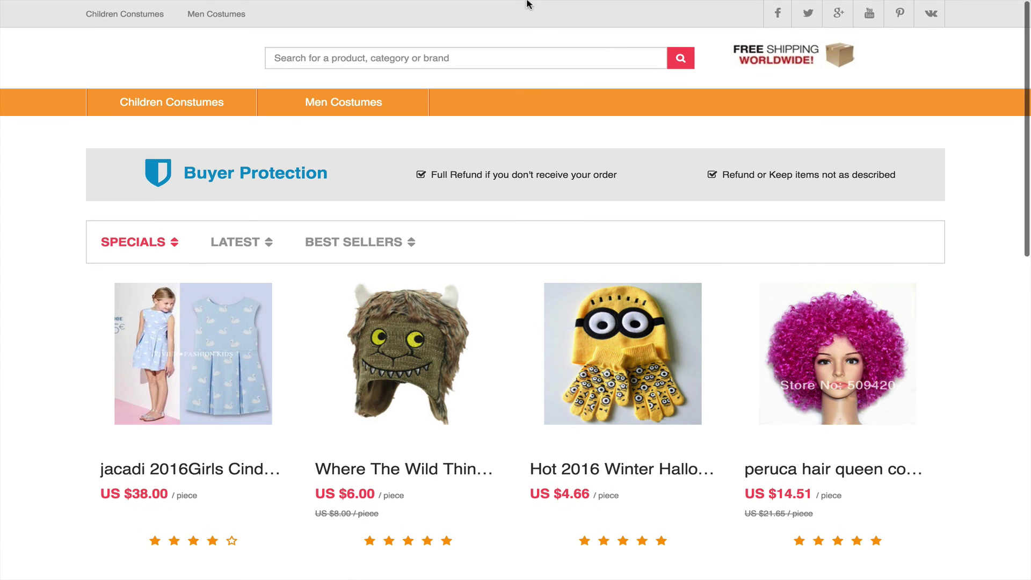
left_click(438, 34)
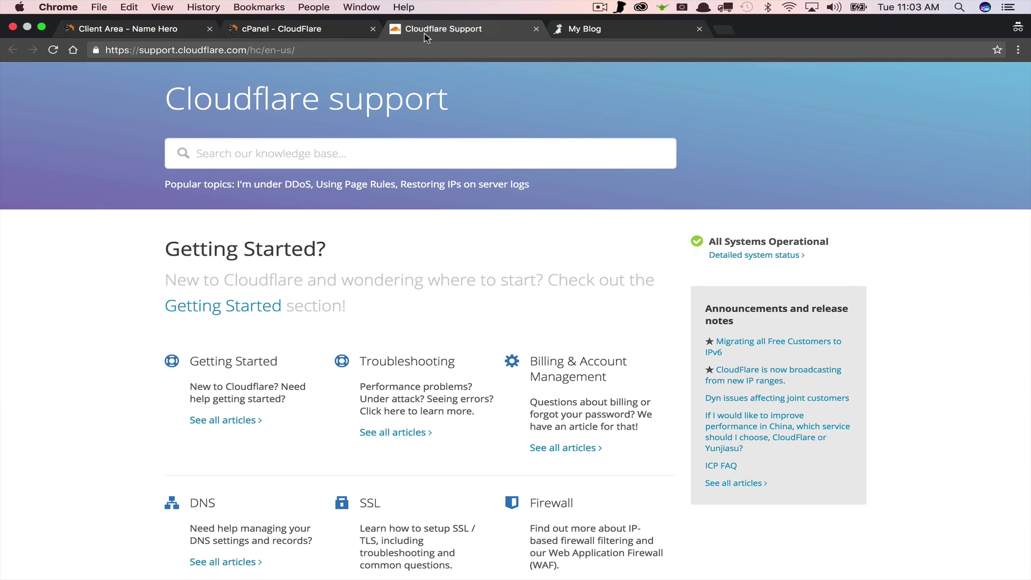
left_click(288, 32)
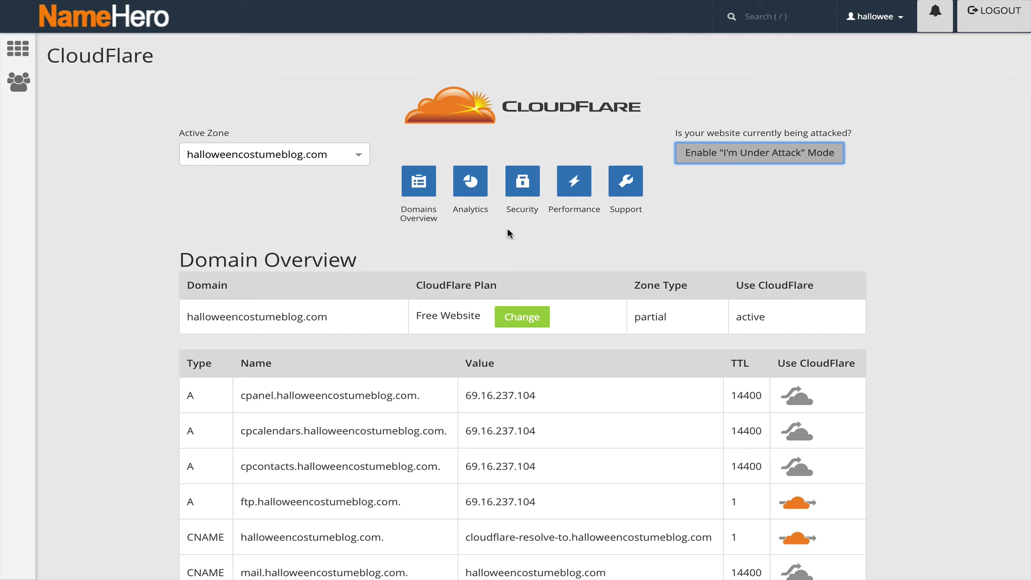
Step: Look over the CloudFlare Domain Overview, then go back to the NameHero cPanel home dashboard
scroll(507, 227, "down", 5)
scroll(506, 228, "up", 5)
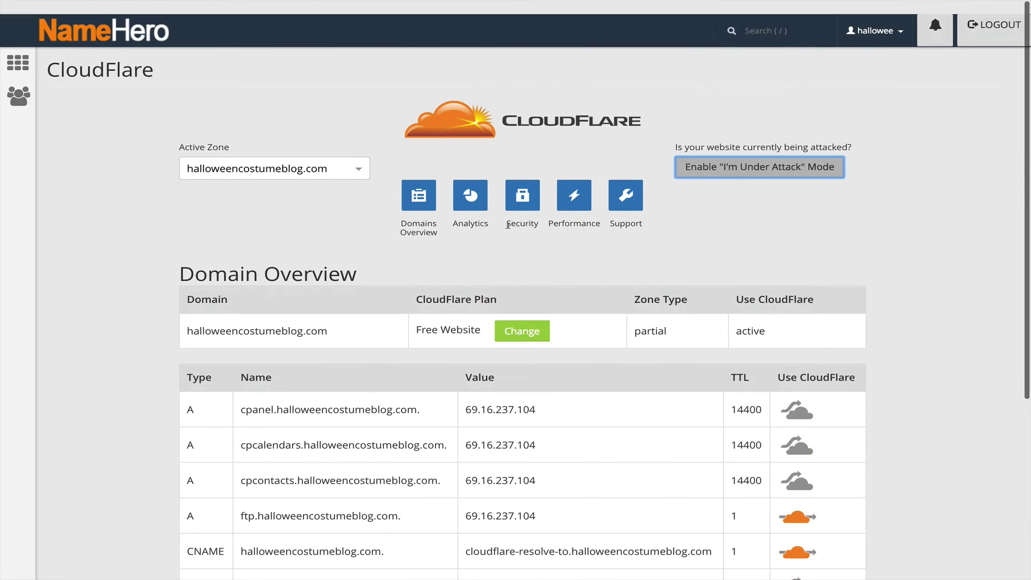
left_click(110, 11)
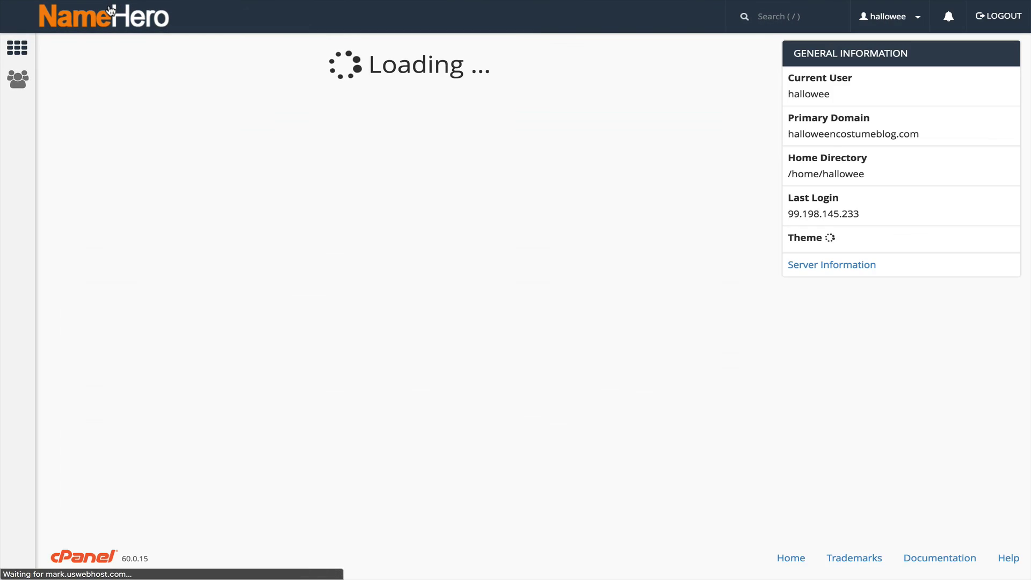